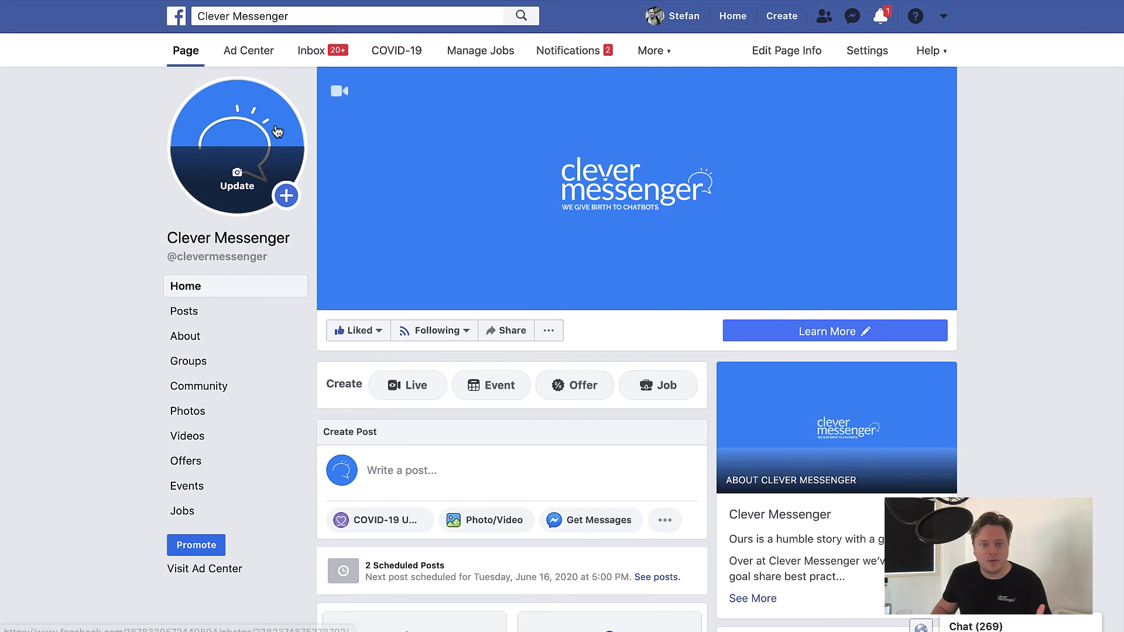
- Preview the Clever Messenger page as a visitor to read the chat window's greeting, and return to the management view
mouse_move(338, 123)
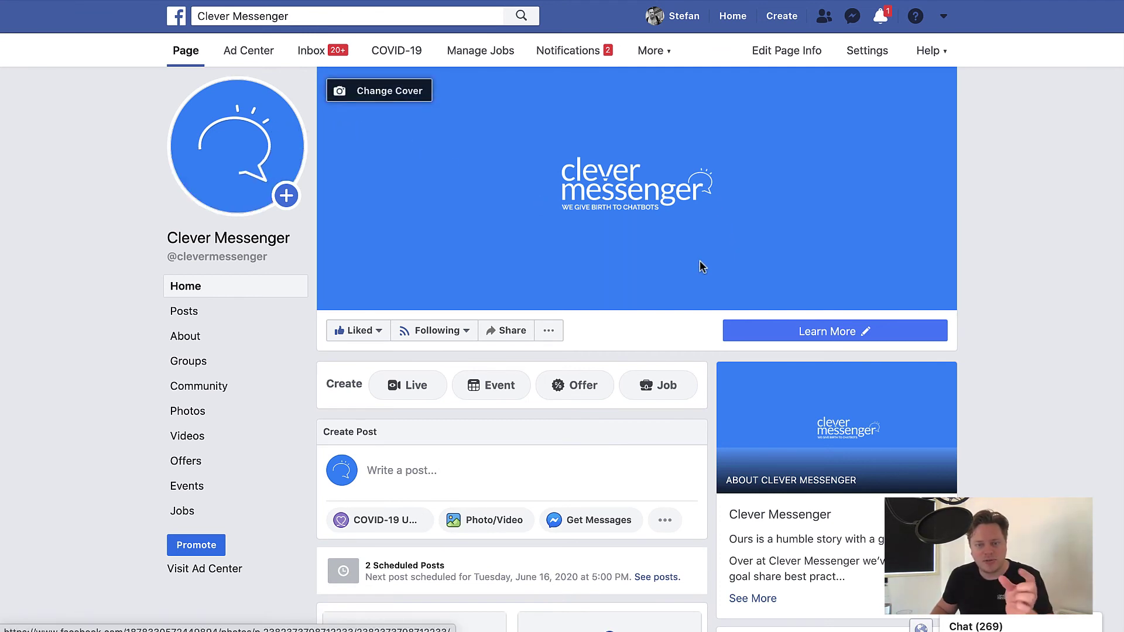
left_click(555, 337)
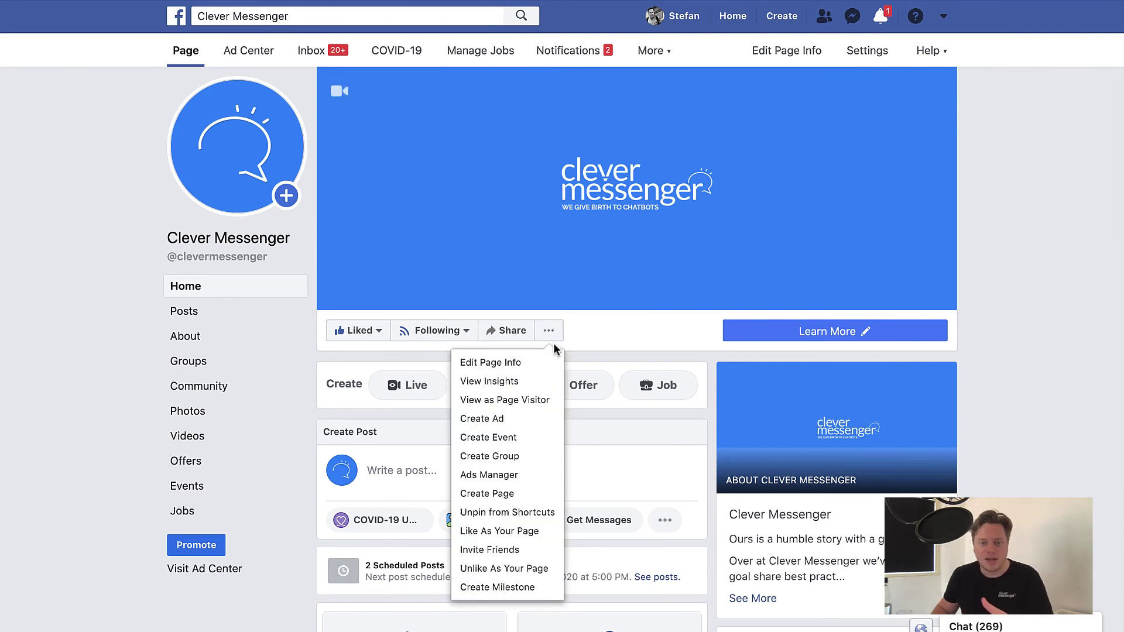
left_click(527, 402)
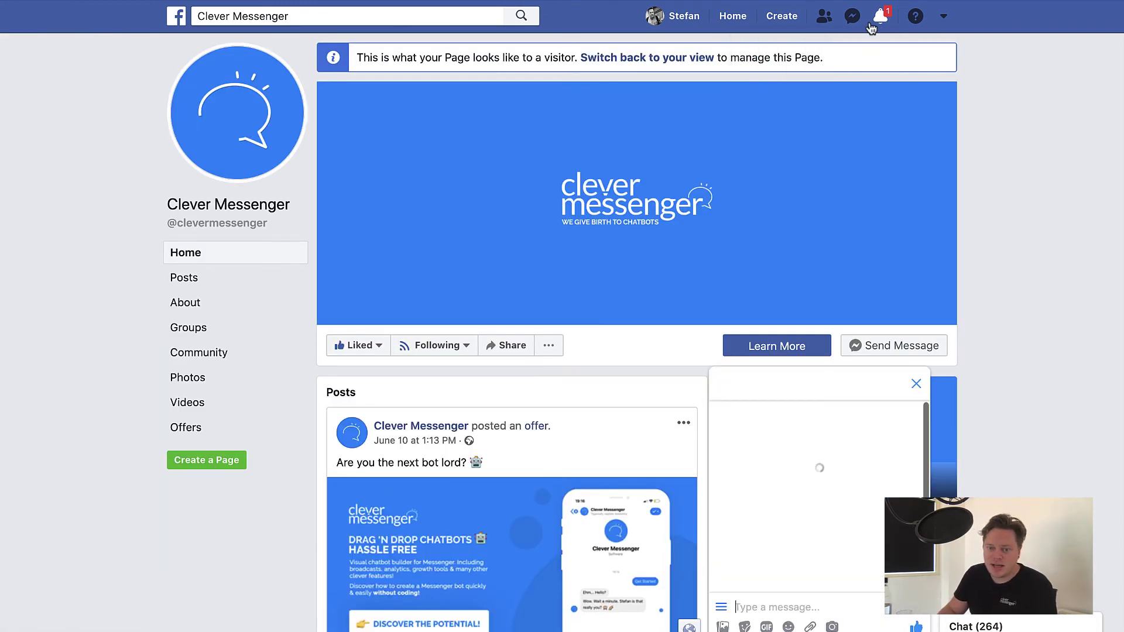
left_click(883, 29)
left_click(969, 236)
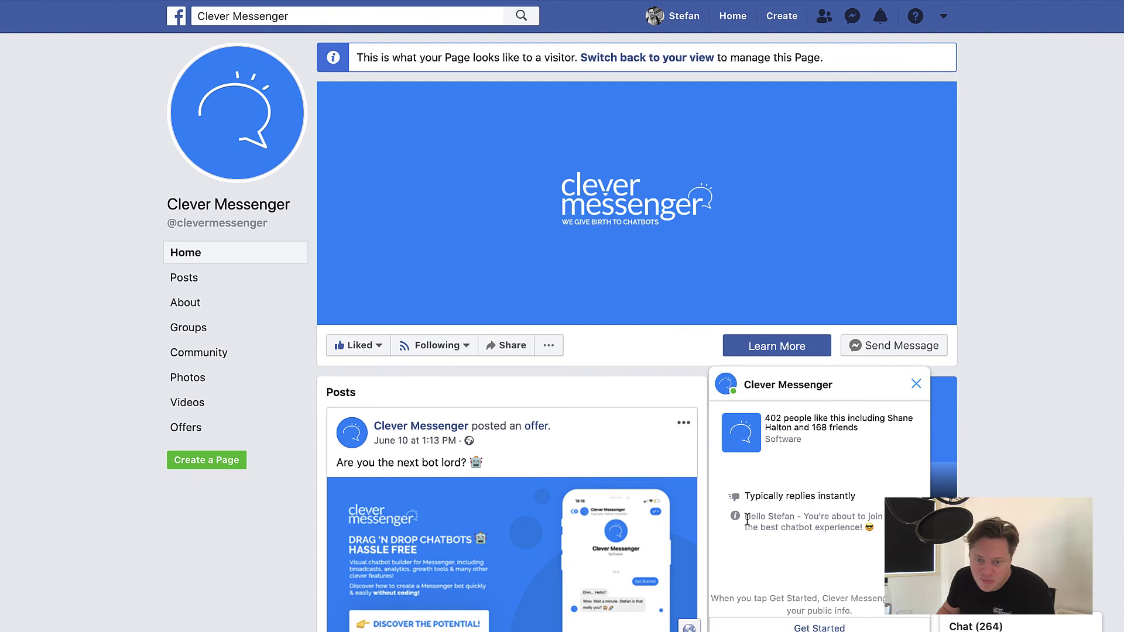
left_click_drag(745, 517, 806, 518)
left_click(806, 517)
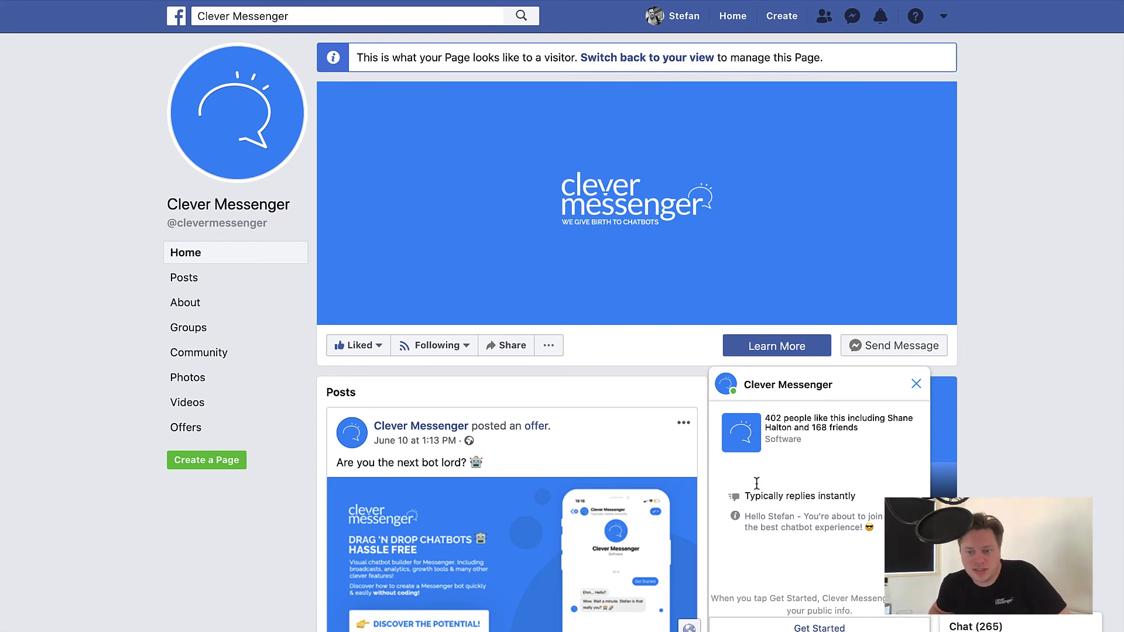
left_click_drag(773, 517, 794, 516)
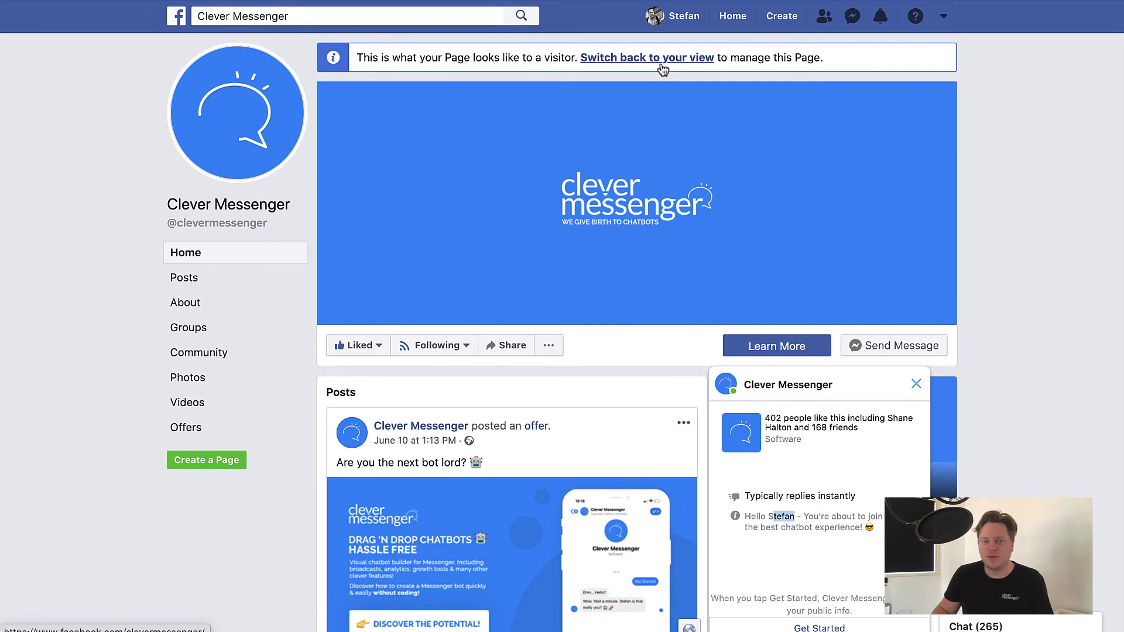
left_click(662, 69)
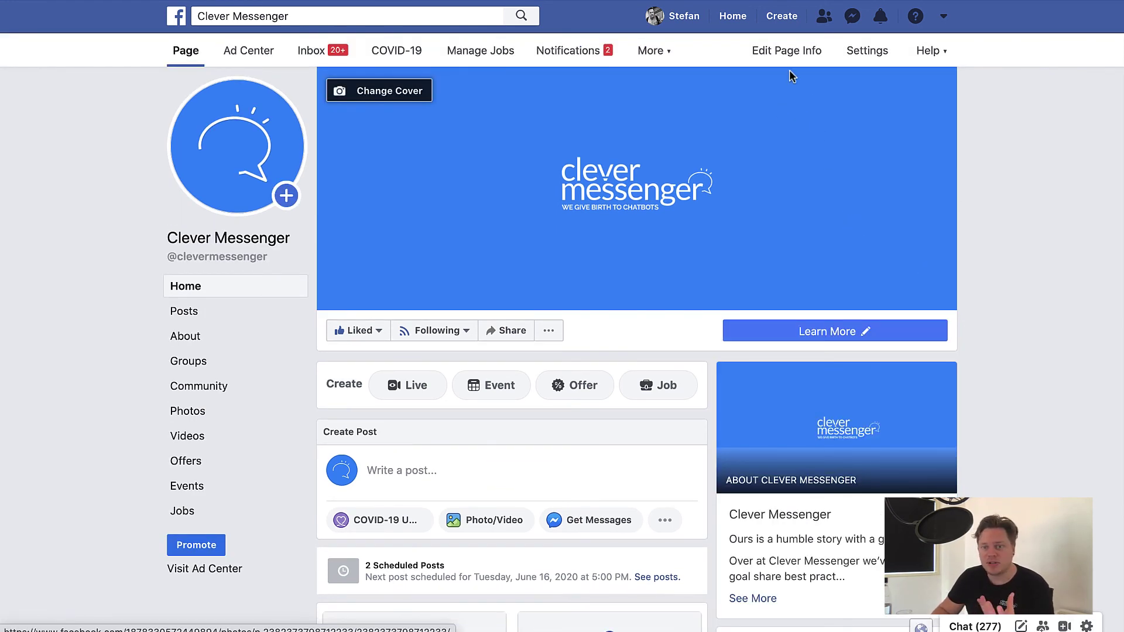
- Turn on "Show a greeting" in the page's Messaging settings
left_click(863, 58)
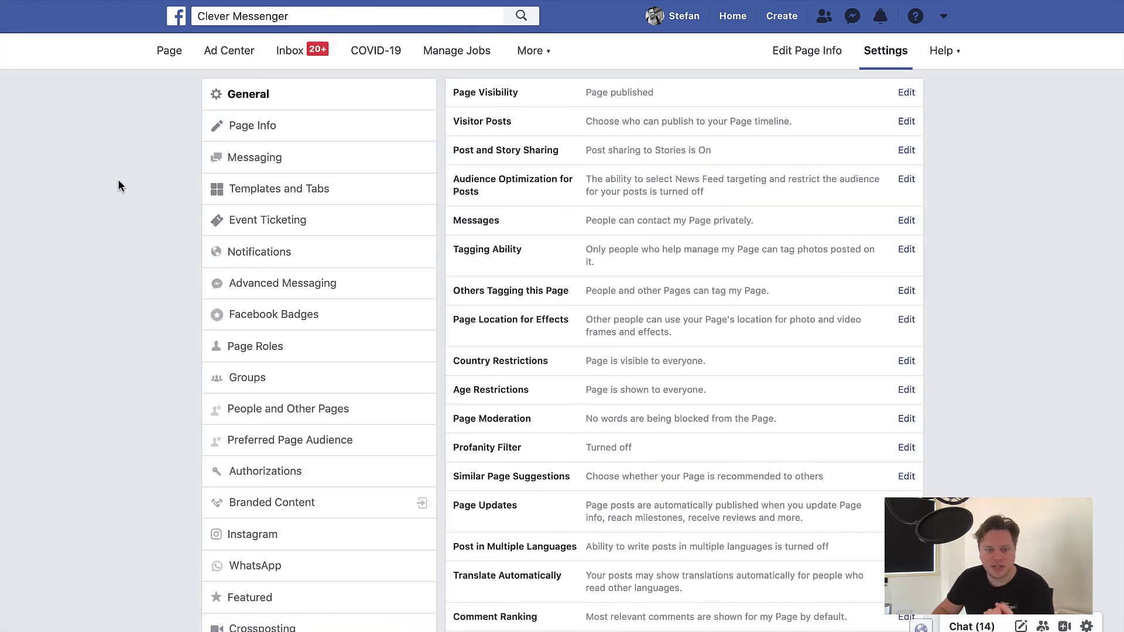
left_click(304, 157)
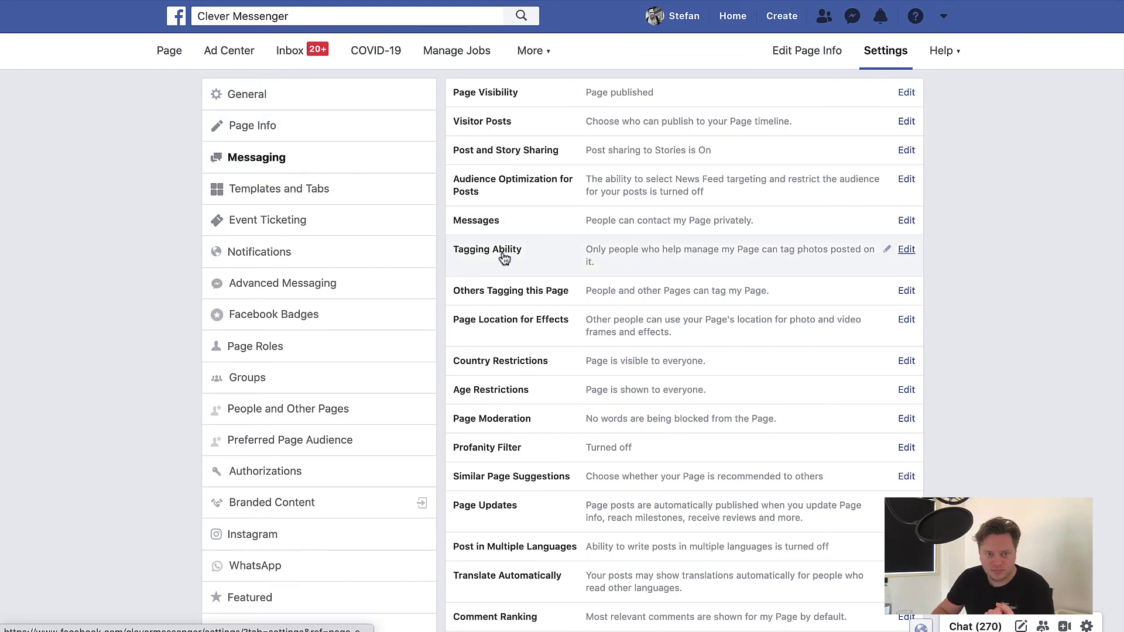
scroll(687, 188, "down", 7)
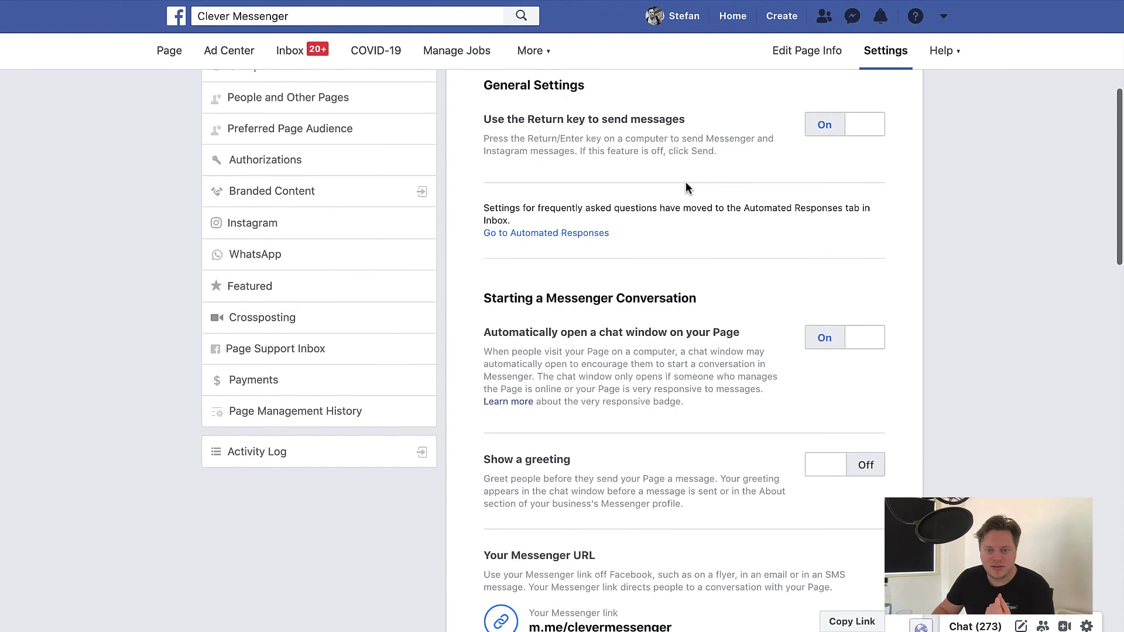
scroll(686, 187, "down", 2)
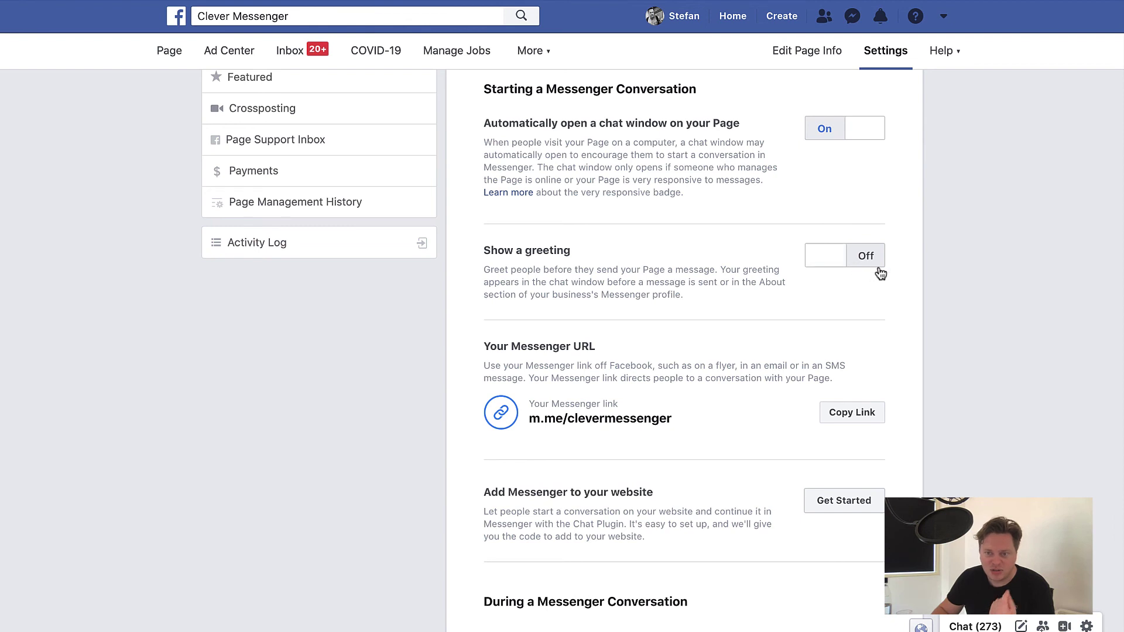
left_click(834, 258)
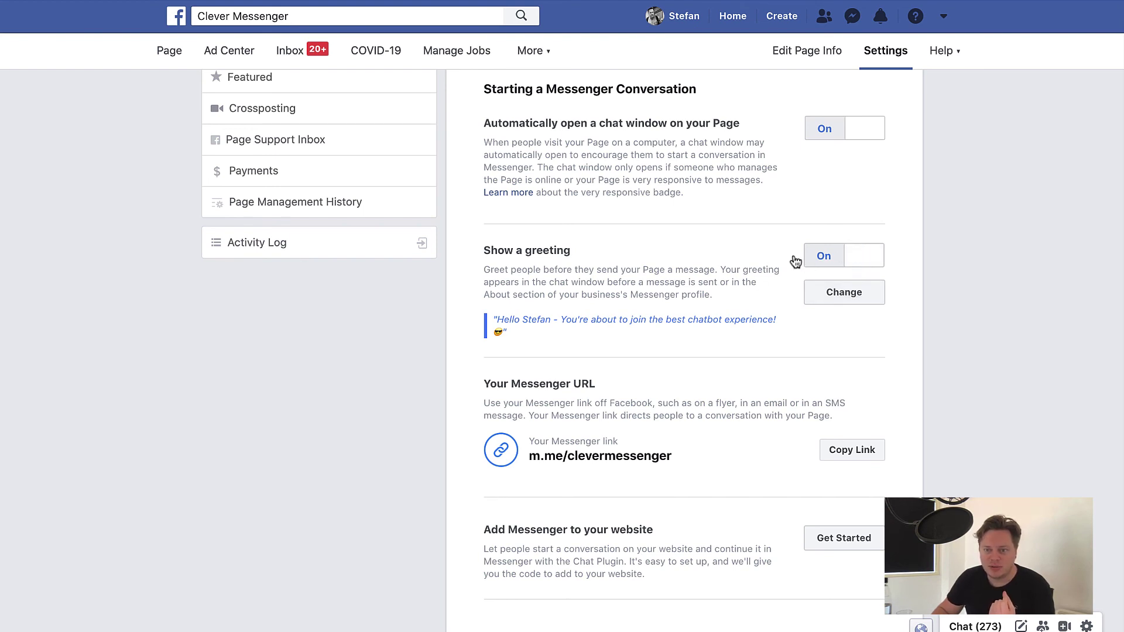
- Open the Messenger greeting for editing and look through the personalization fields it offers
left_click_drag(504, 321, 757, 324)
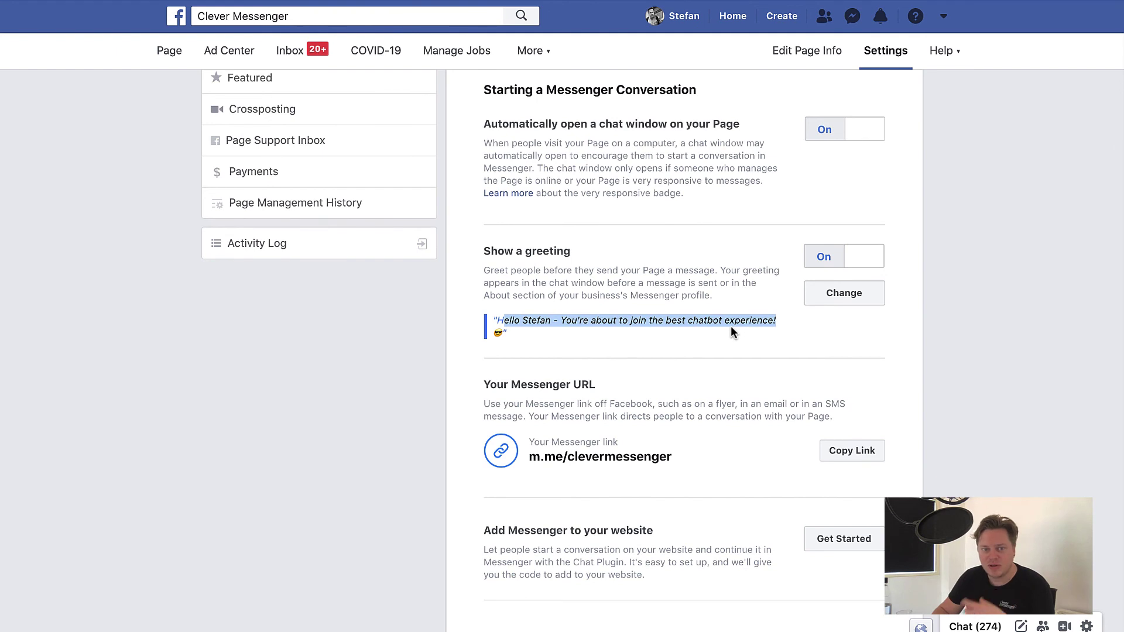
scroll(702, 339, "up", 1)
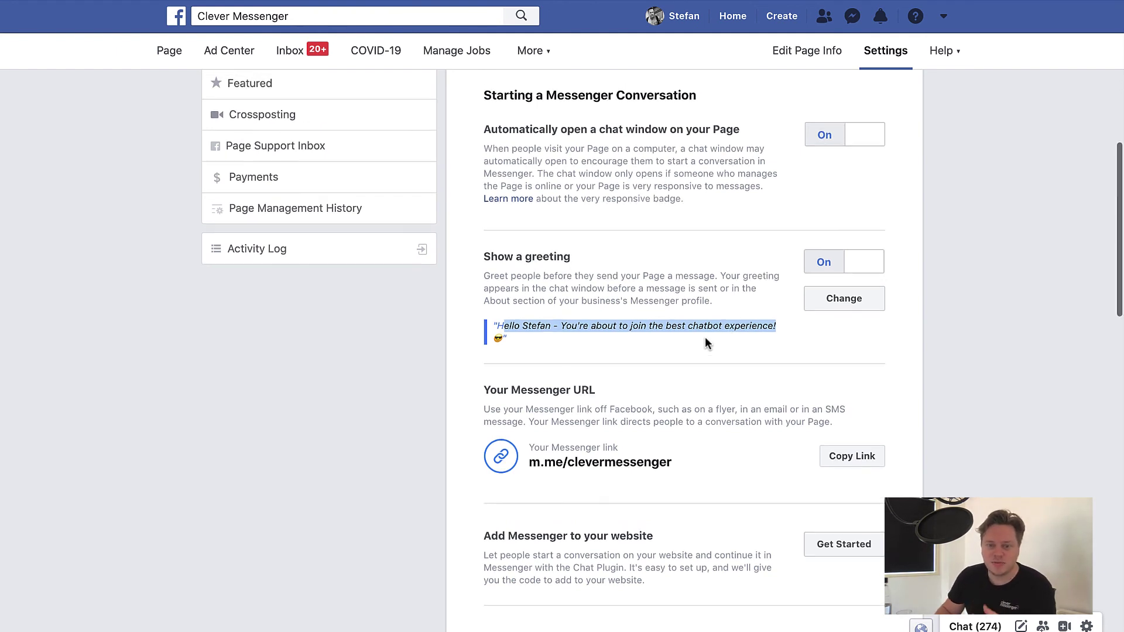
left_click(838, 299)
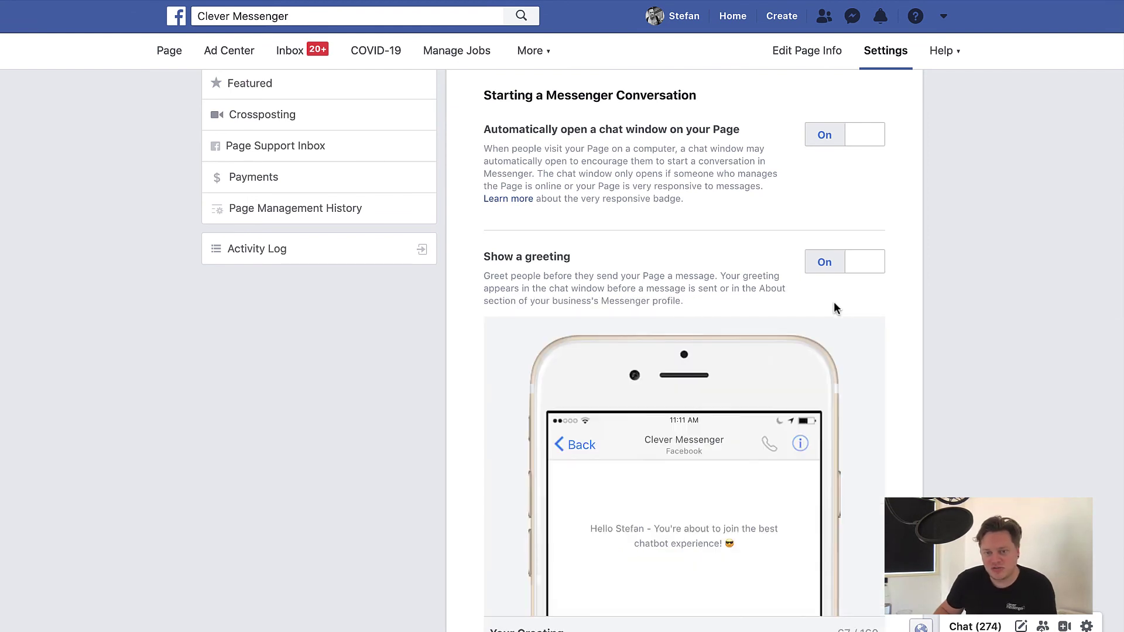
scroll(746, 339, "down", 3)
scroll(732, 316, "down", 3)
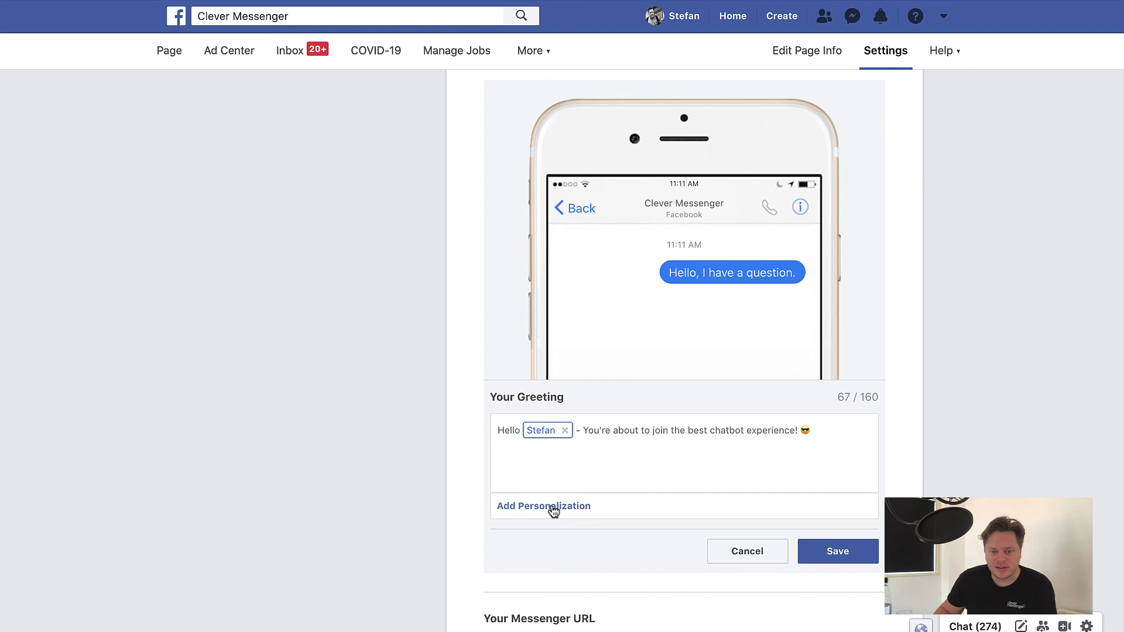
left_click(554, 508)
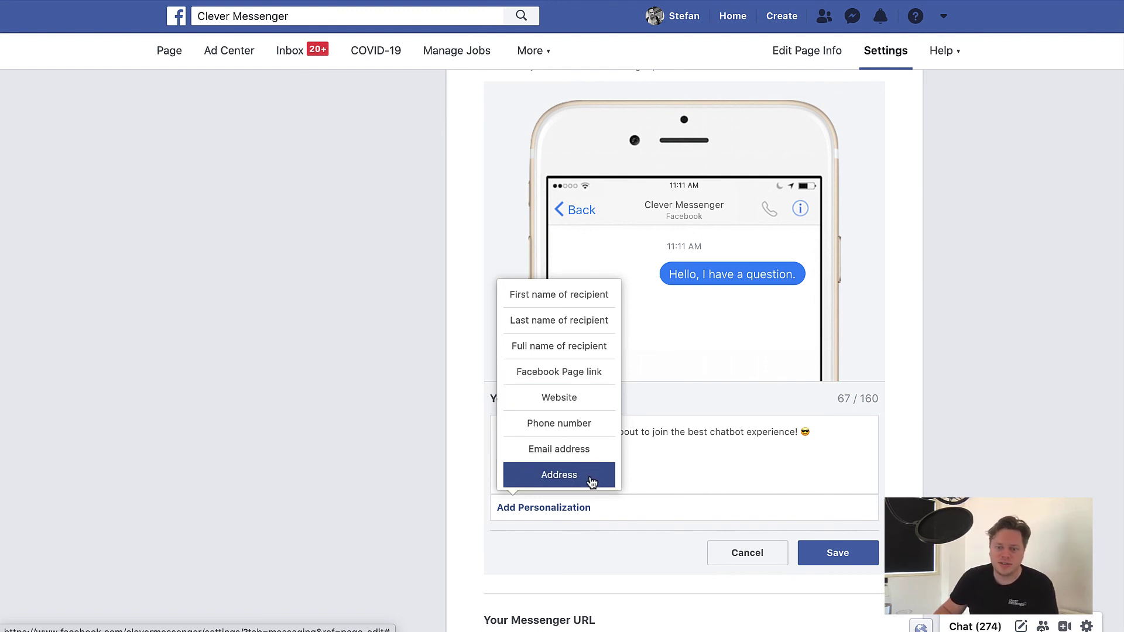
left_click(697, 470)
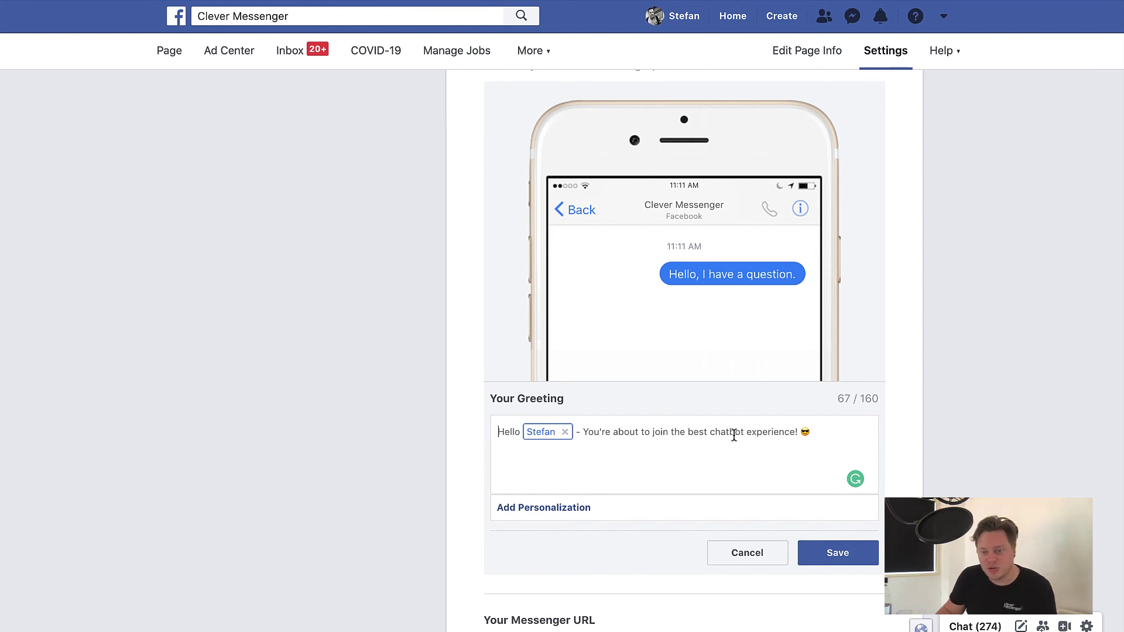
- Open the Emoji & Symbols picker at the end of the greeting text
left_click(824, 433)
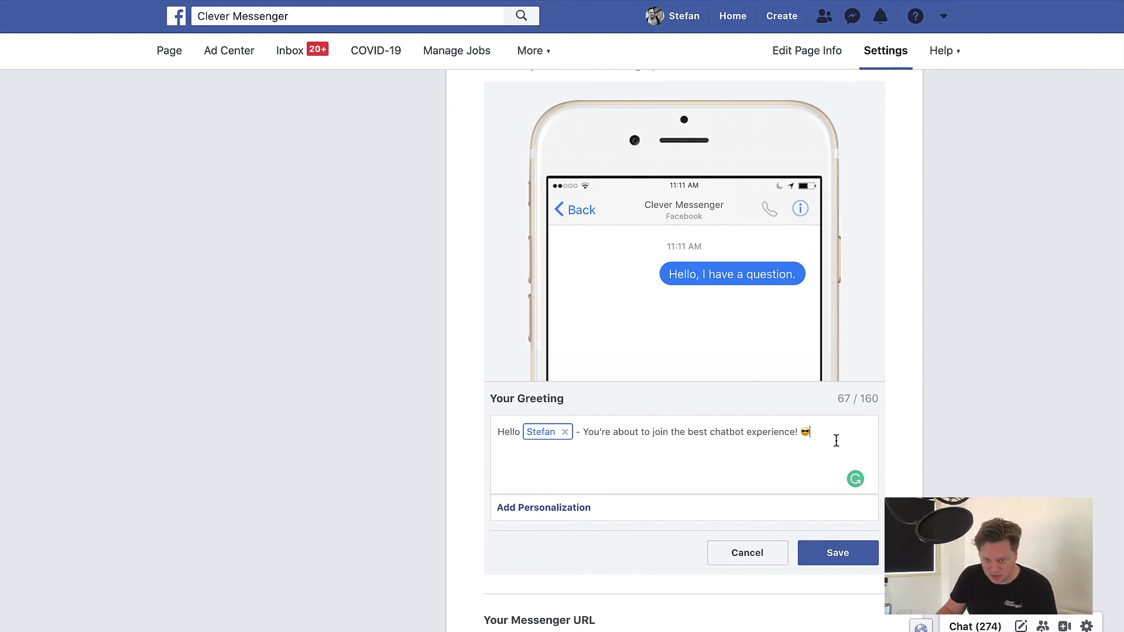
mouse_move(854, 478)
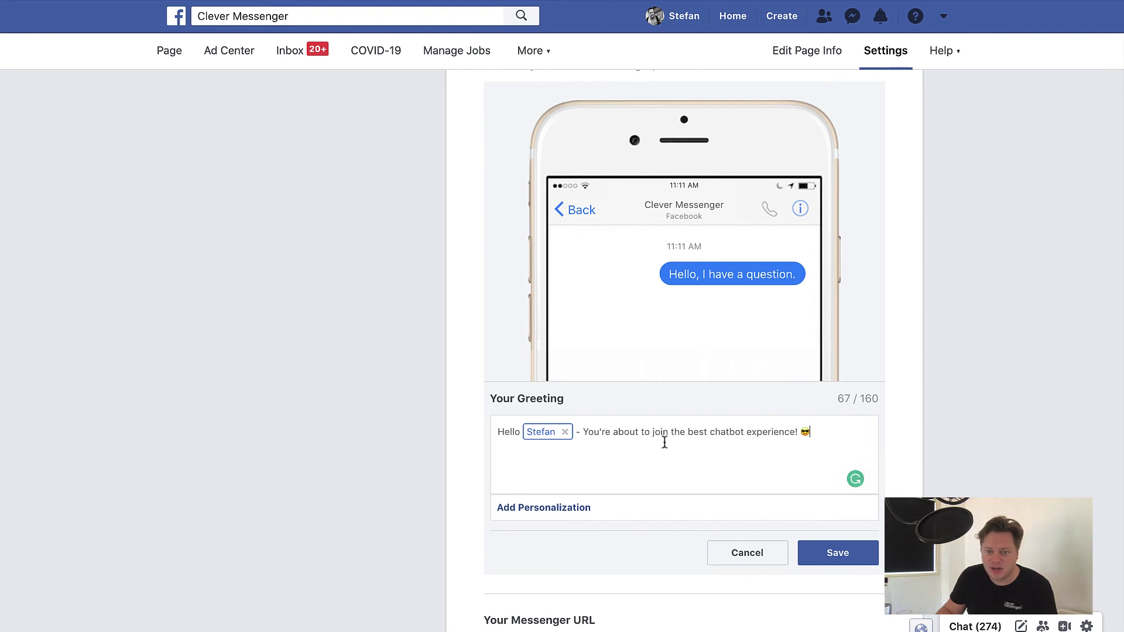
right_click(693, 462)
right_click(672, 459)
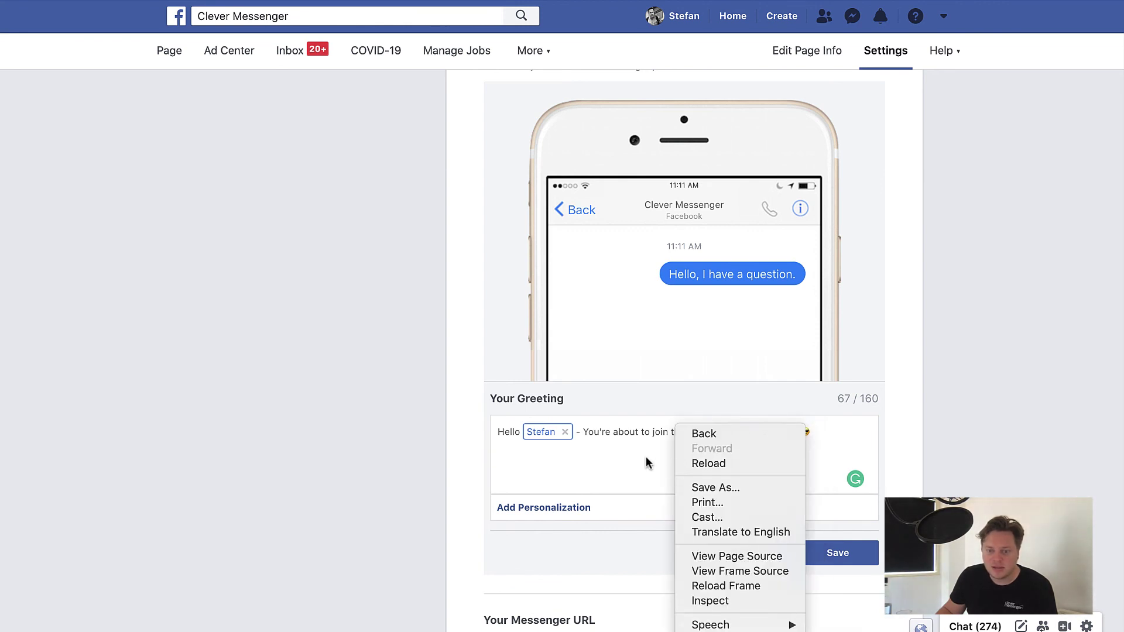
left_click(645, 455)
right_click(827, 432)
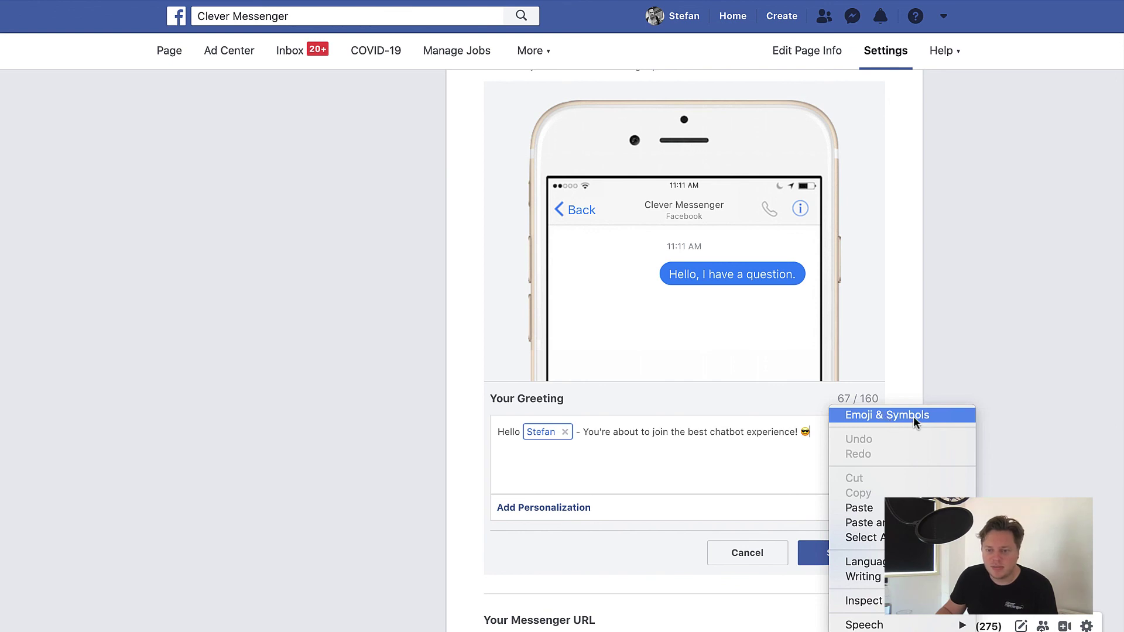
left_click(887, 417)
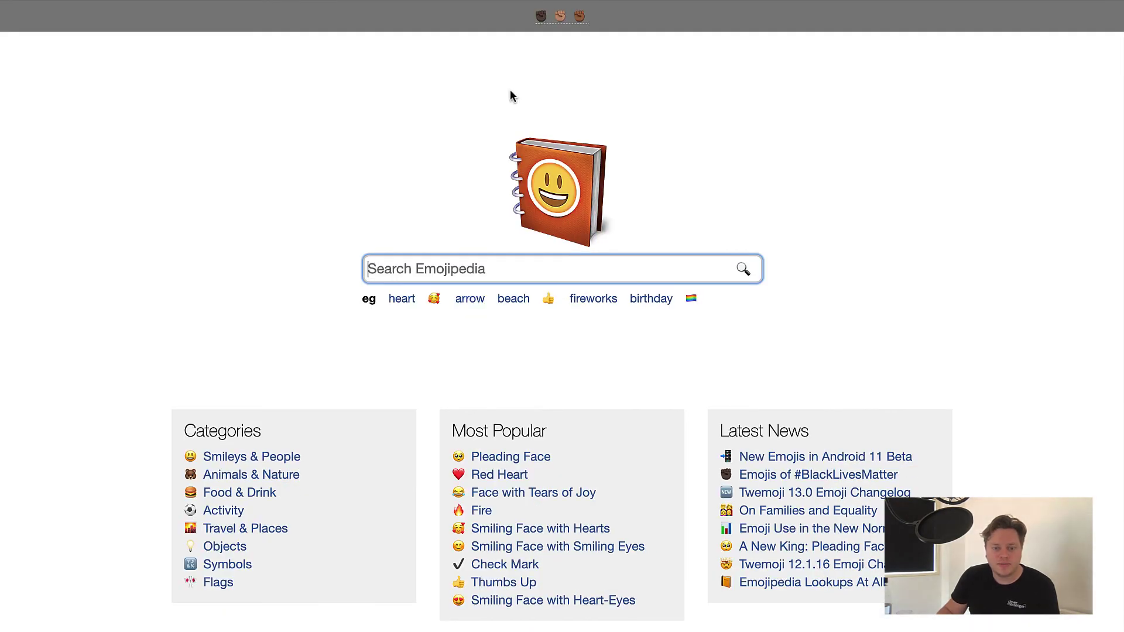
- Switch to Emojipedia, search for "robot" and copy the Robot emoji from its page
type("e")
key("BackSpace")
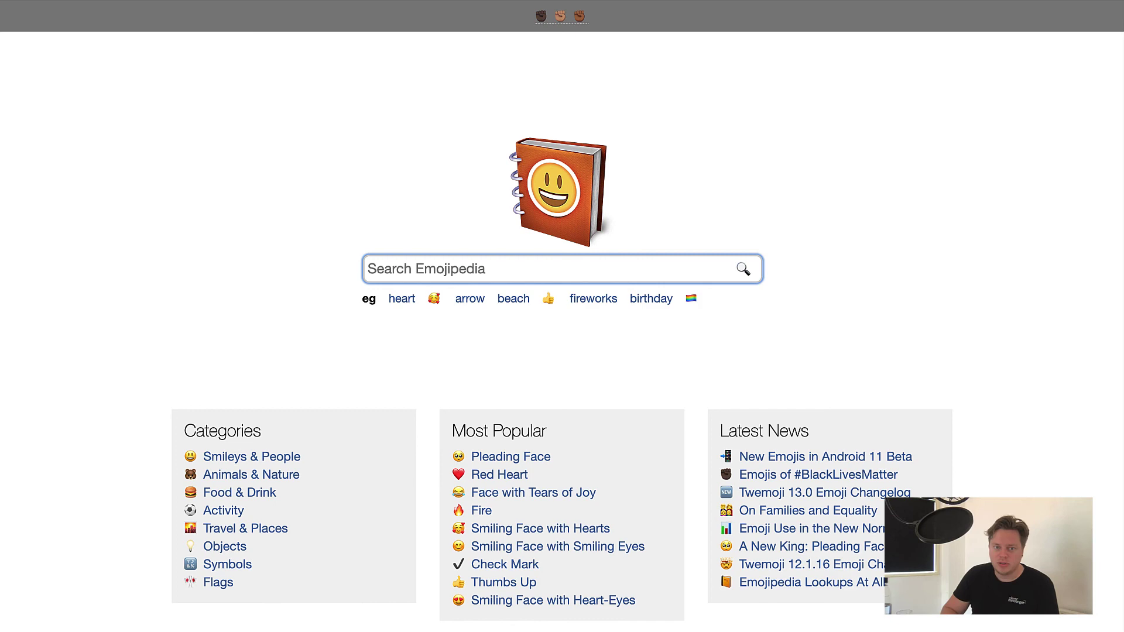
type("robot")
key("Return")
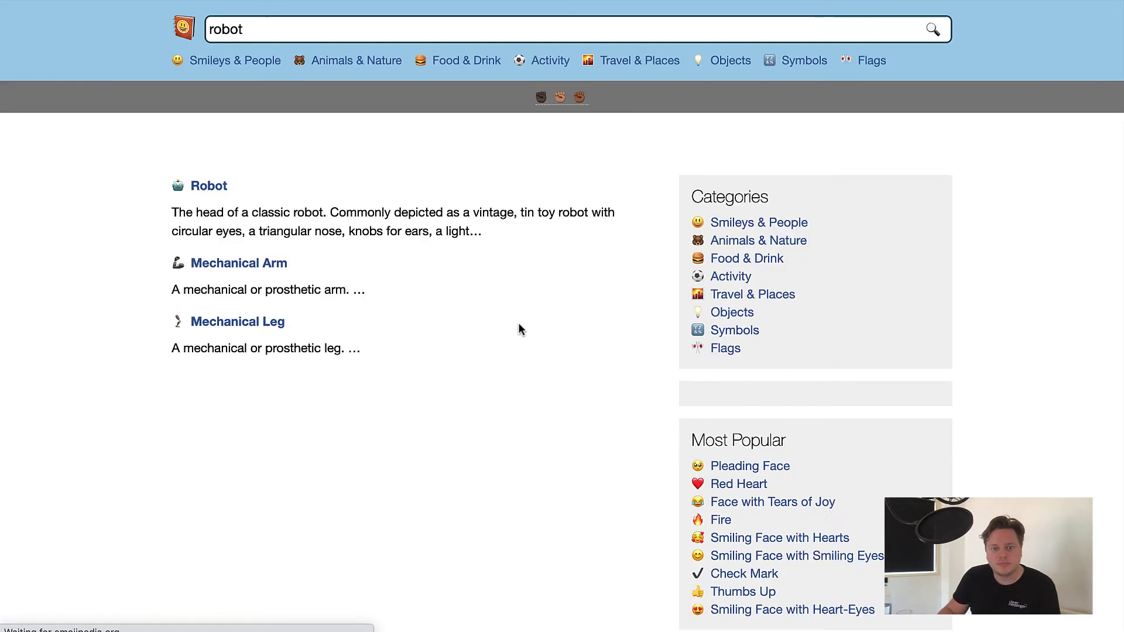
left_click(219, 259)
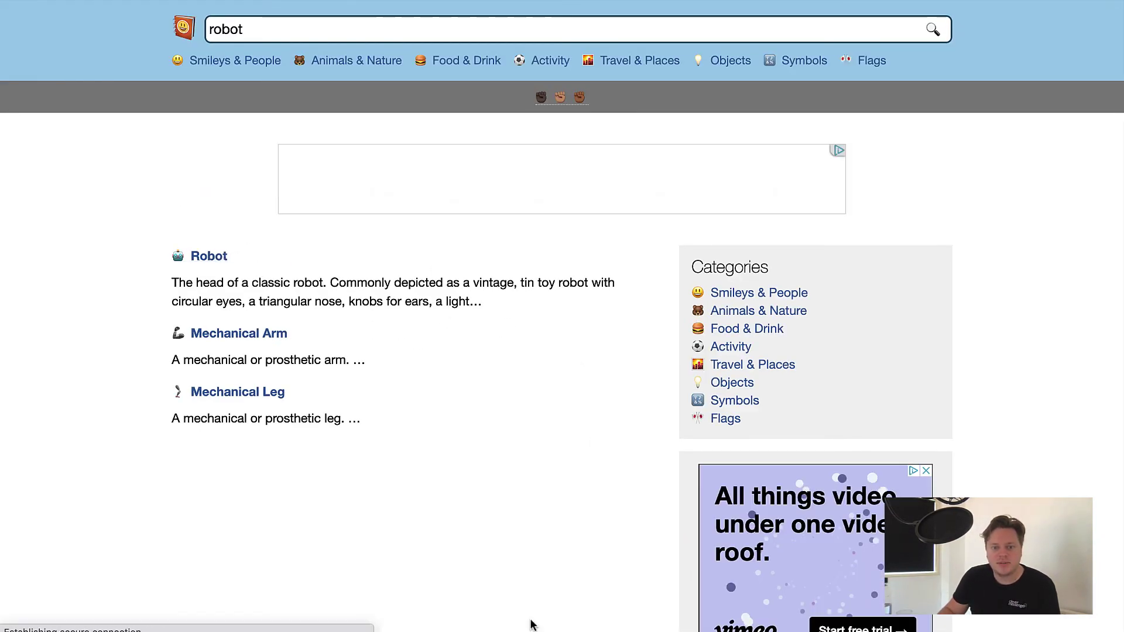
left_click(396, 551)
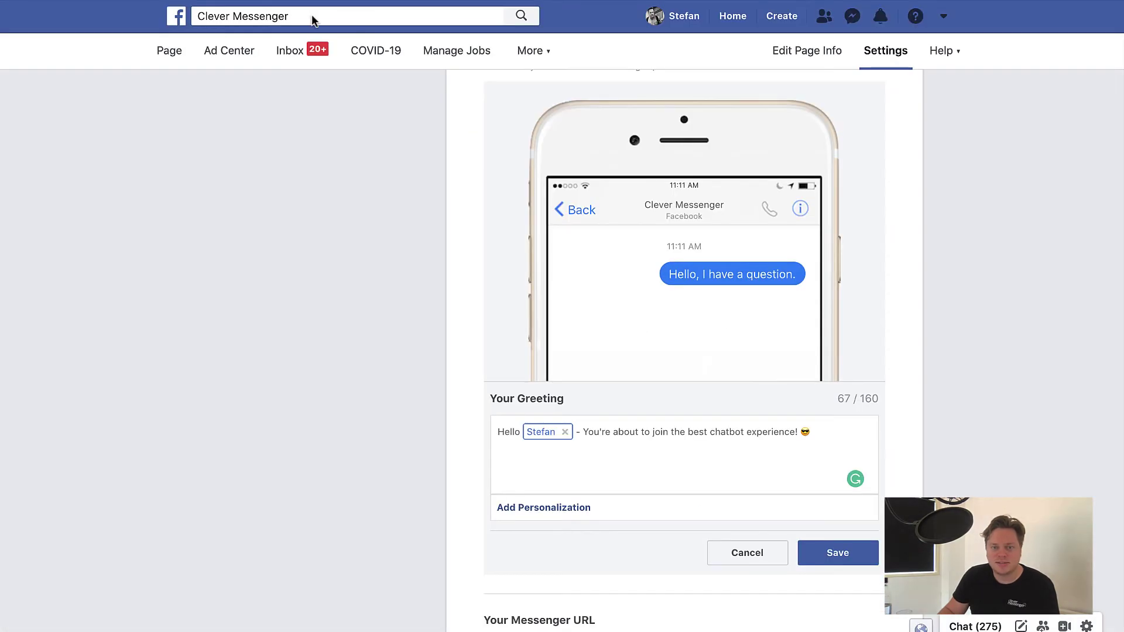
- Back in the Facebook greeting, paste the robot emoji after the sunglasses emoji and remove it again
left_click(824, 431)
key("ctrl+v")
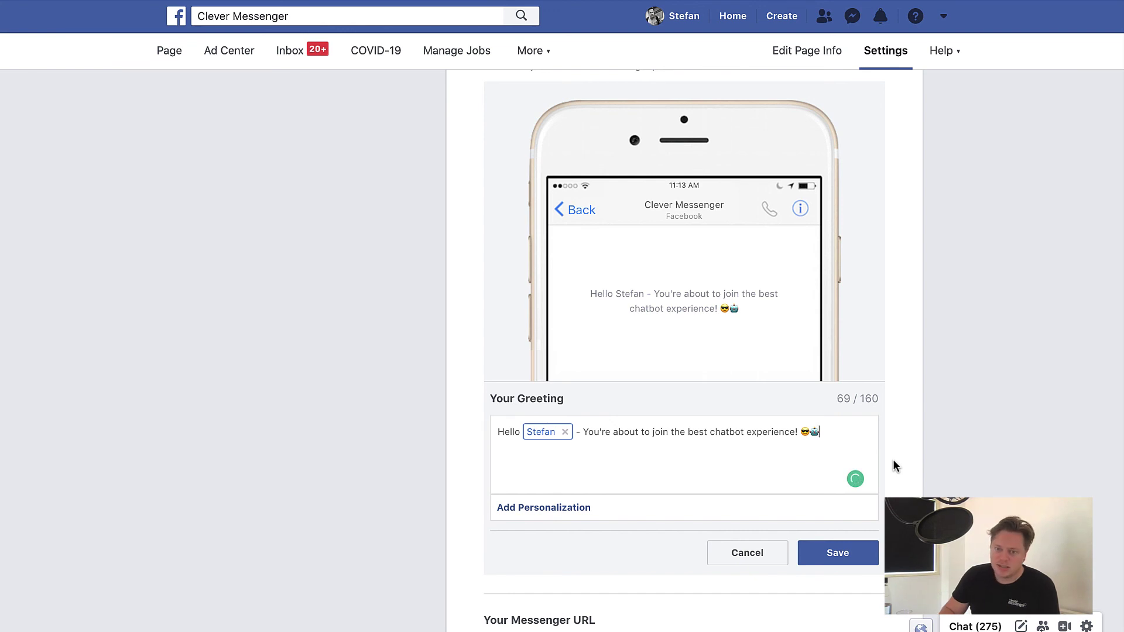
key("BackSpace")
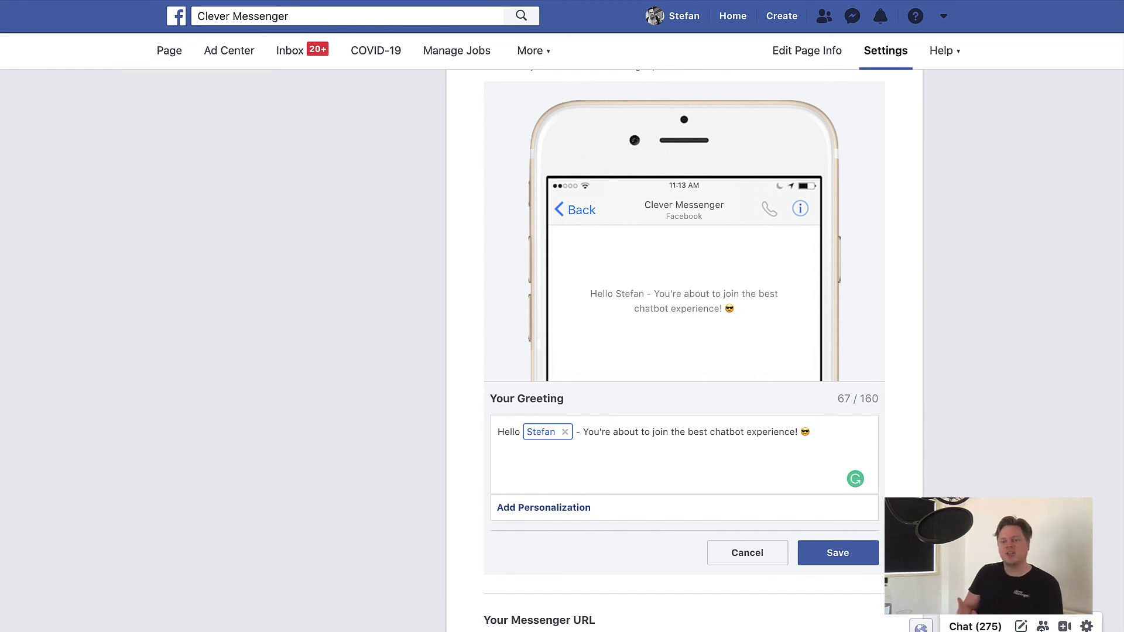
left_click(687, 578)
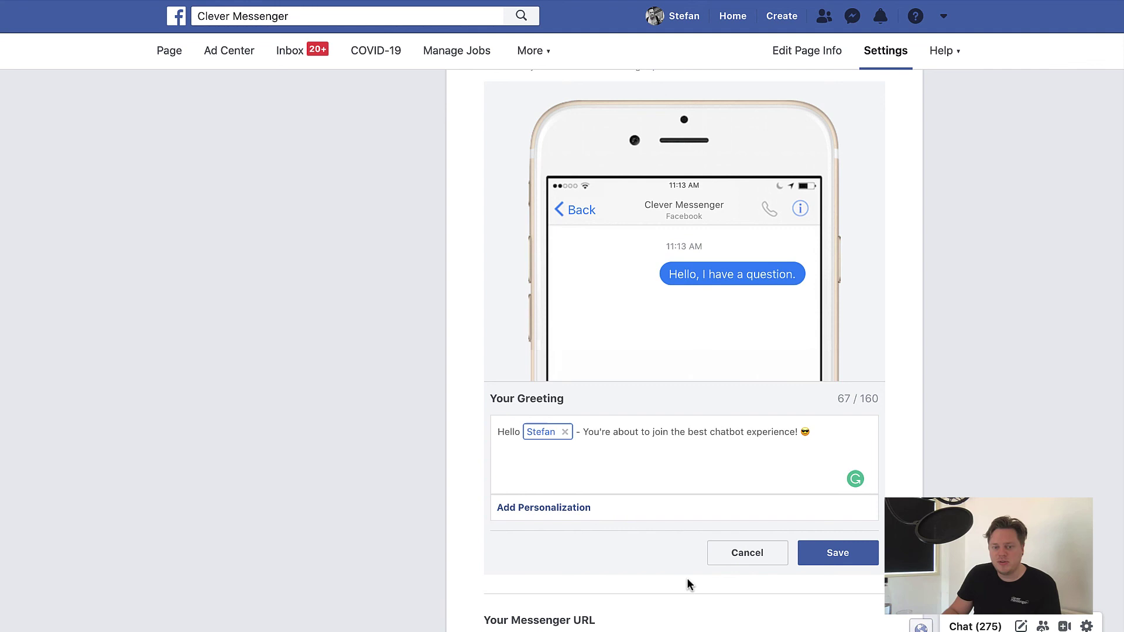
- Review the greeting's personalization fields once more and cancel the greeting edit
left_click(560, 503)
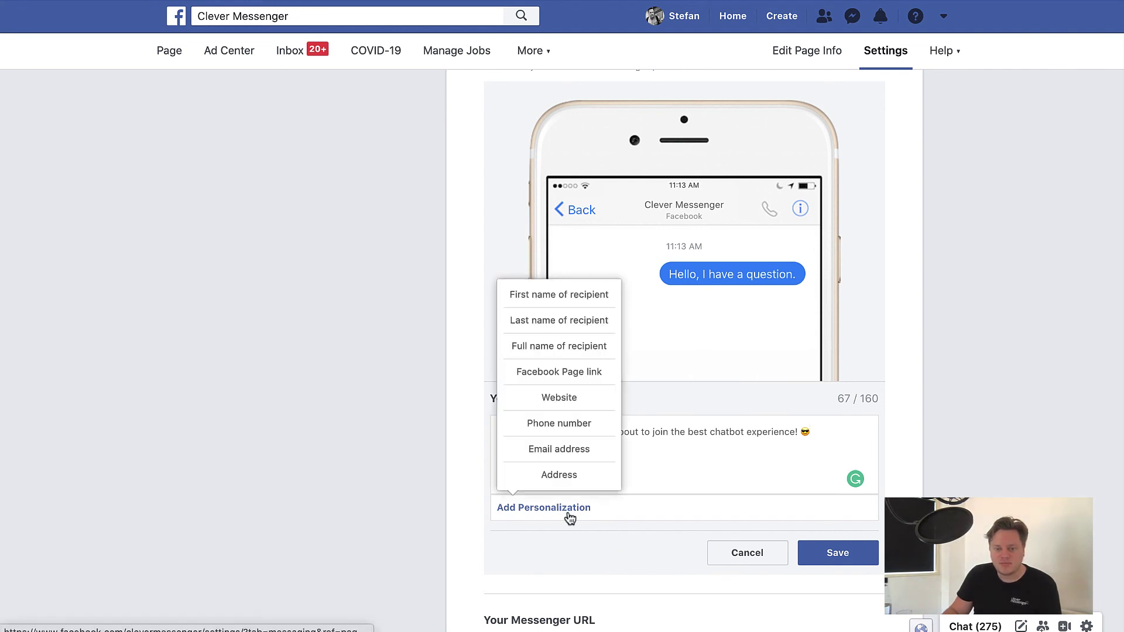
scroll(544, 259, "up", 1)
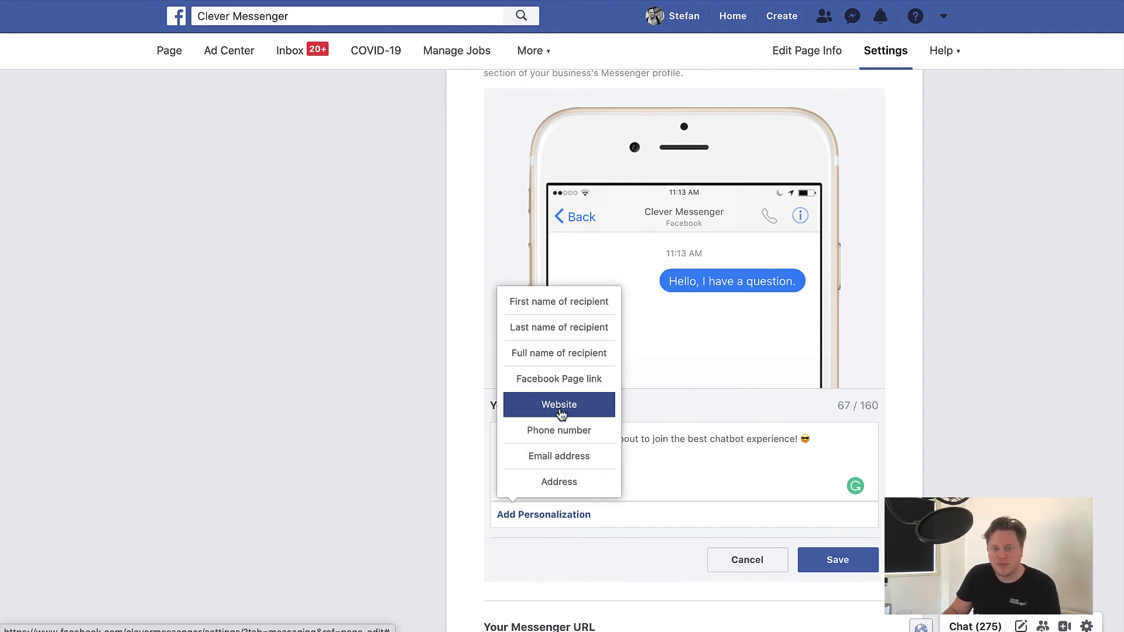
left_click(703, 472)
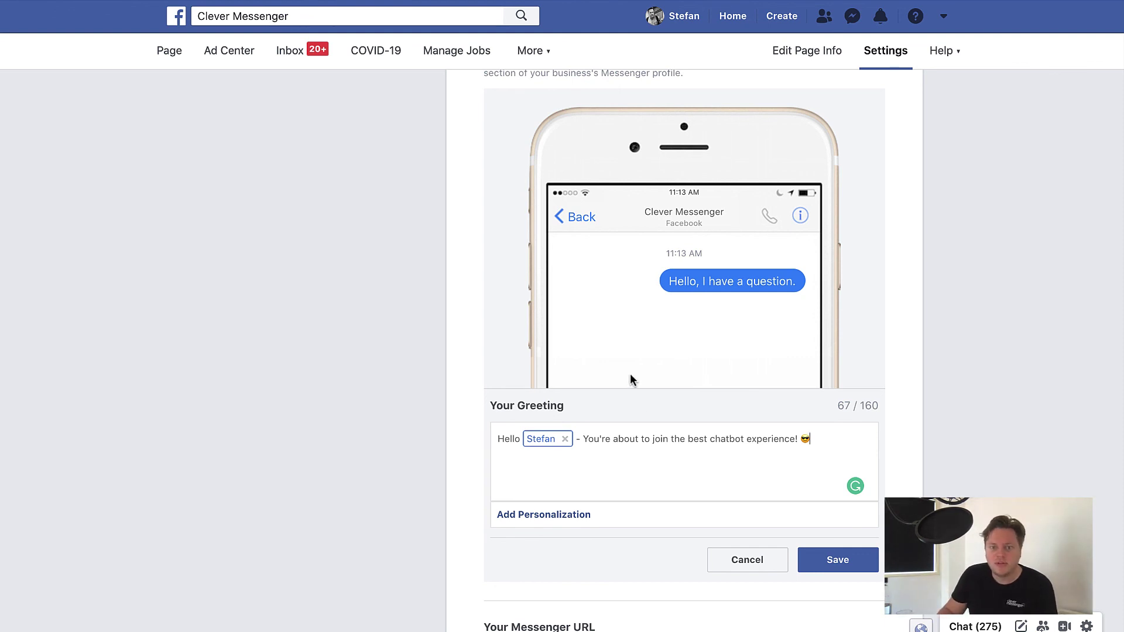
scroll(630, 378, "down", 1)
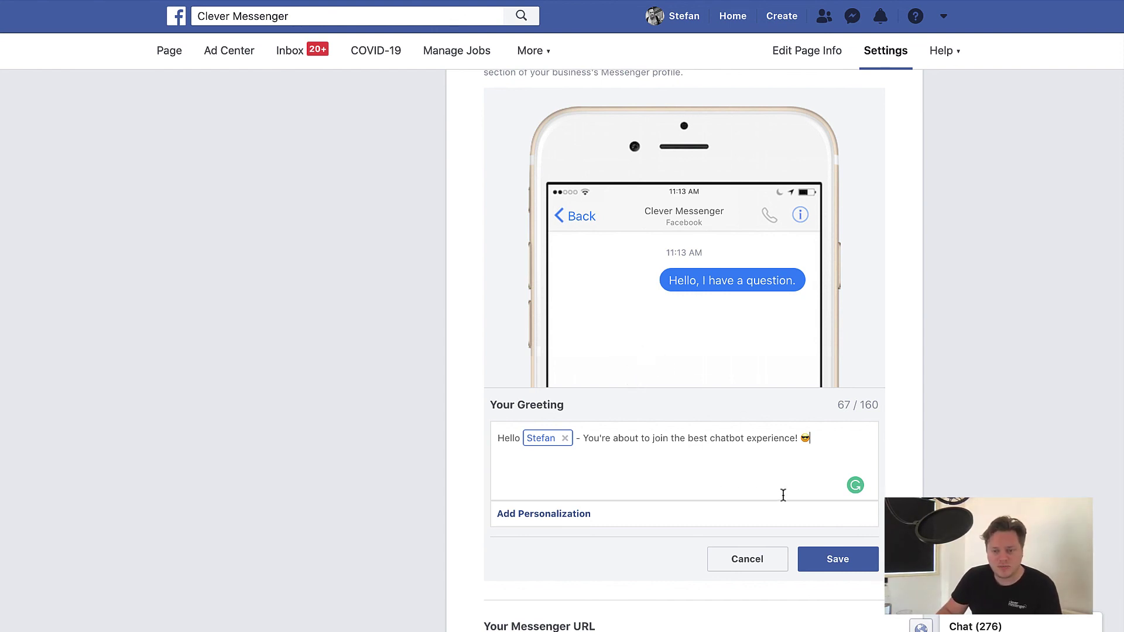
left_click(749, 566)
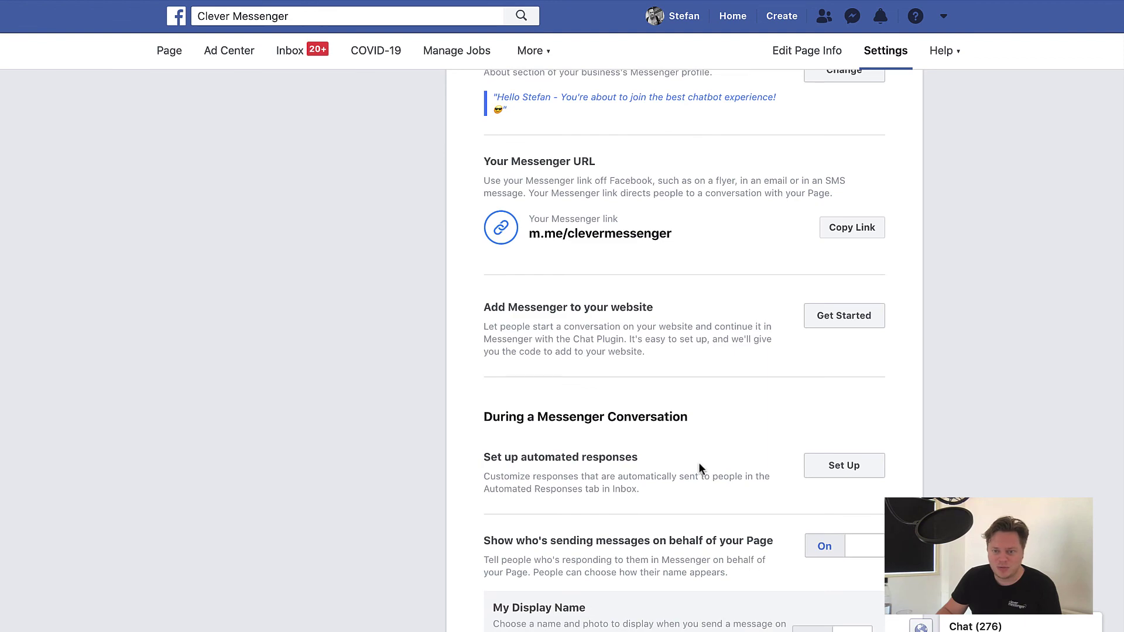
- Turn off the "Show a greeting" setting in the Facebook page's Messaging Settings
scroll(834, 300, "down", 3)
scroll(825, 305, "up", 4)
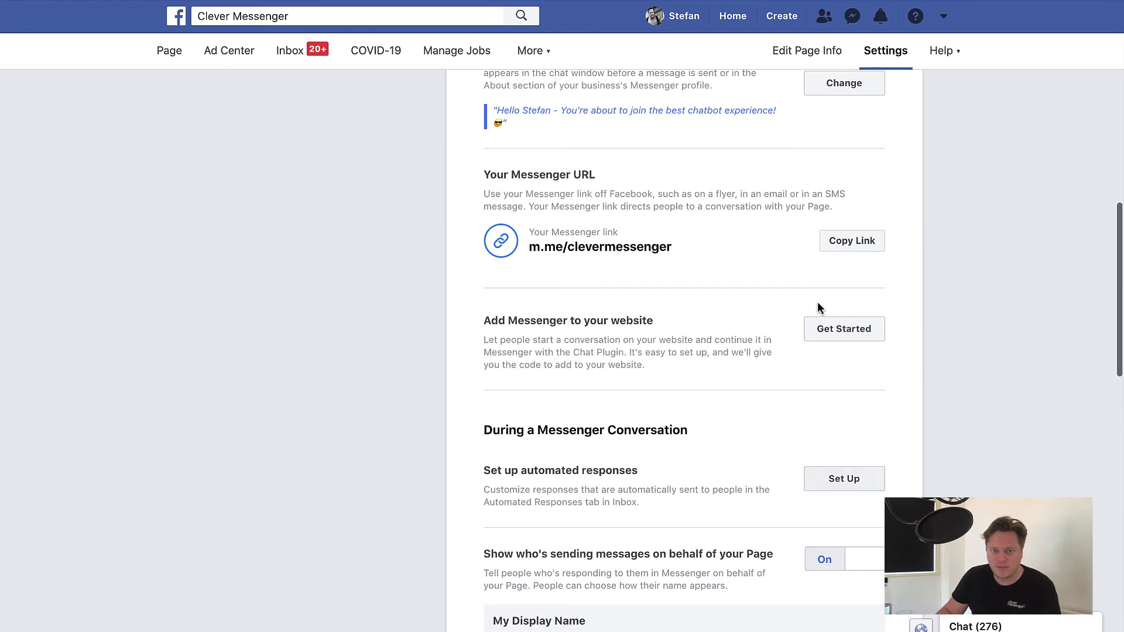
scroll(735, 330, "up", 5)
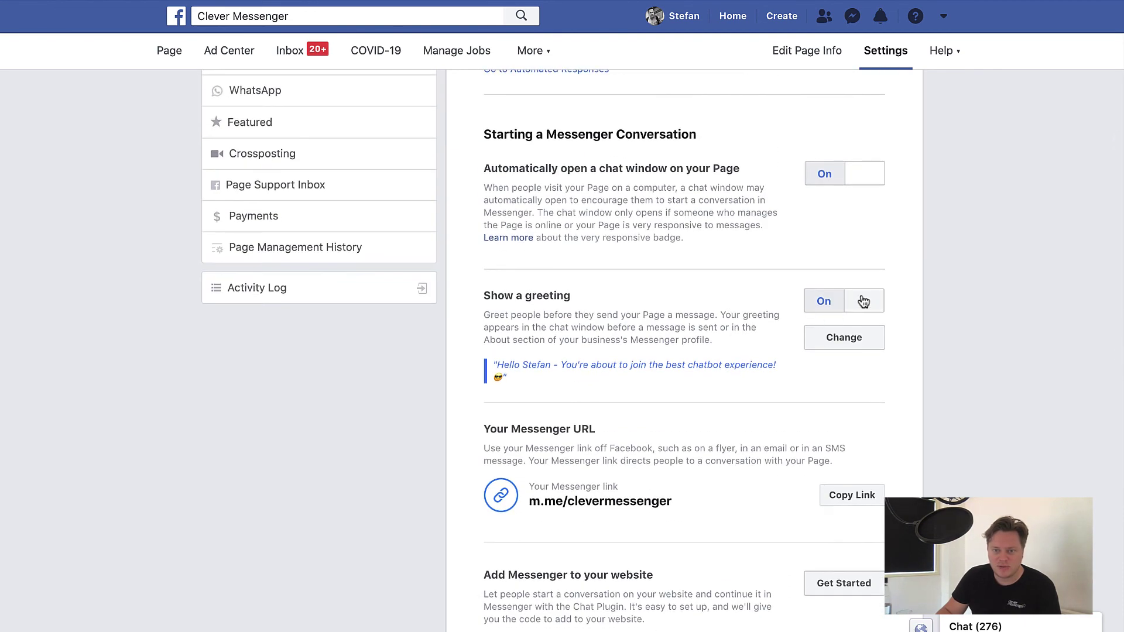
left_click(863, 301)
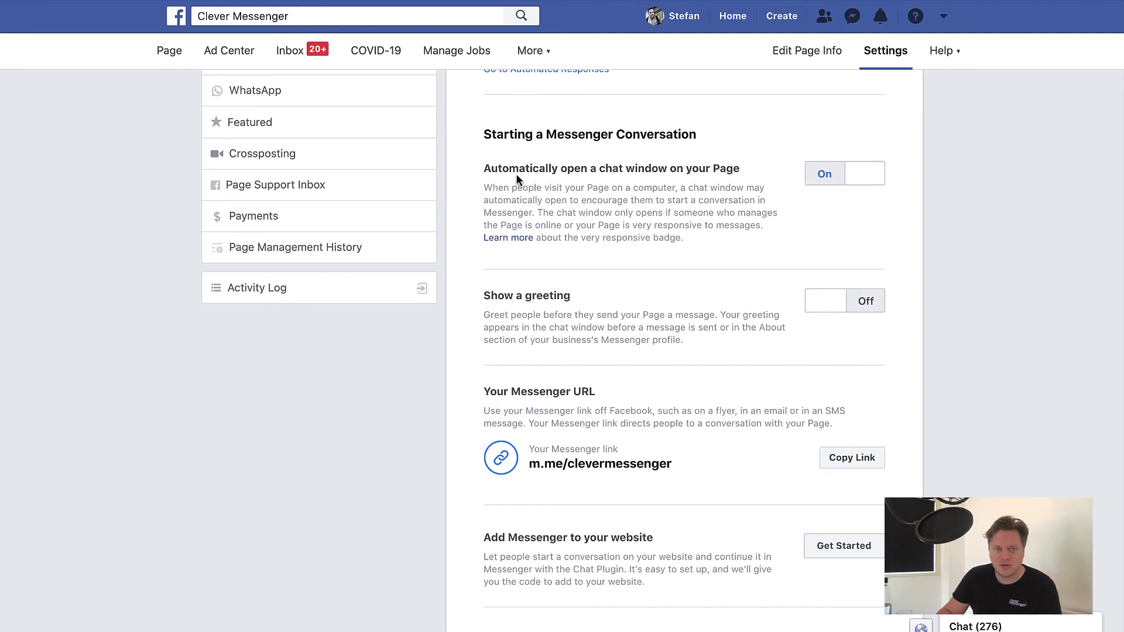
scroll(625, 258, "up", 2)
scroll(624, 258, "up", 7)
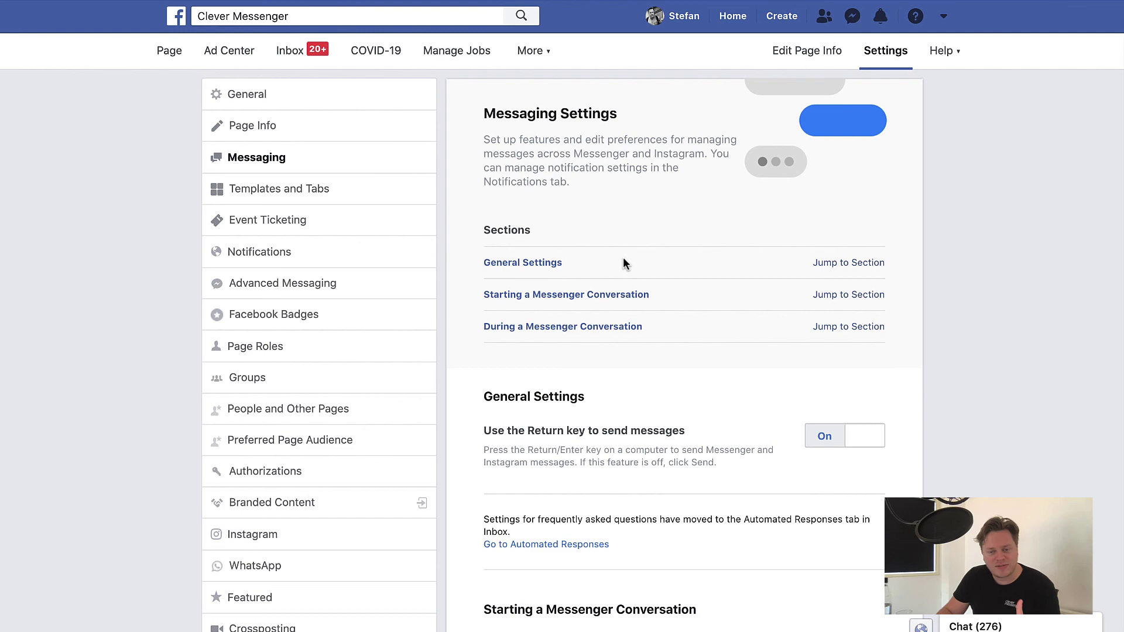
scroll(624, 262, "down", 3)
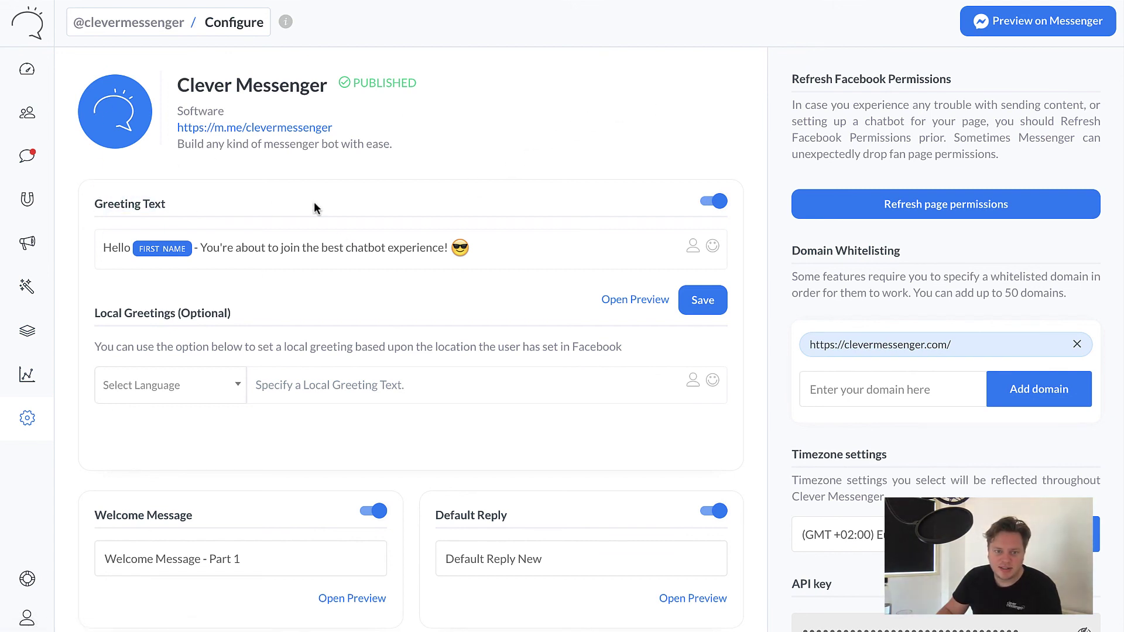
- Preview the greeting text from Clever Messenger's Configure page, highlight the first-name placeholder in it, and close the preview
left_click(704, 236)
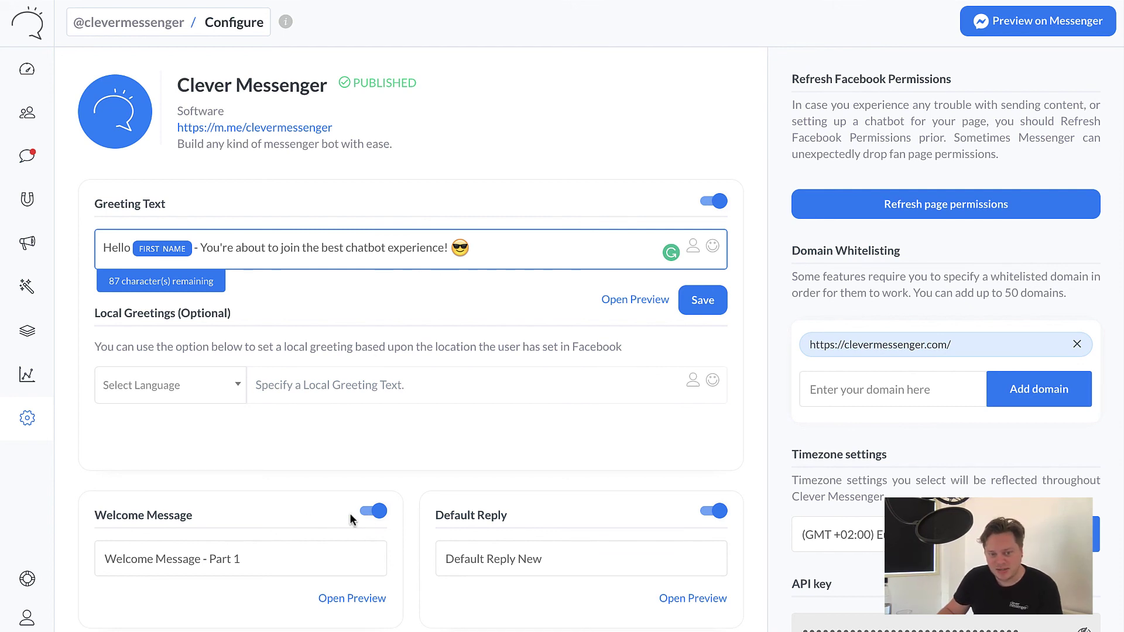
scroll(367, 490, "down", 1)
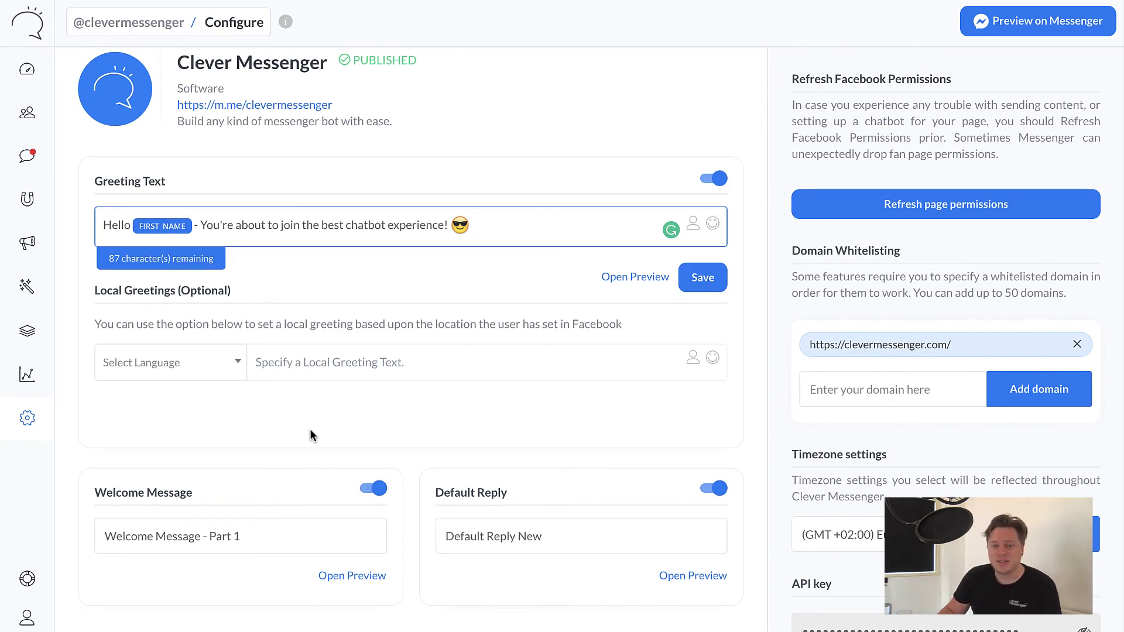
left_click(634, 278)
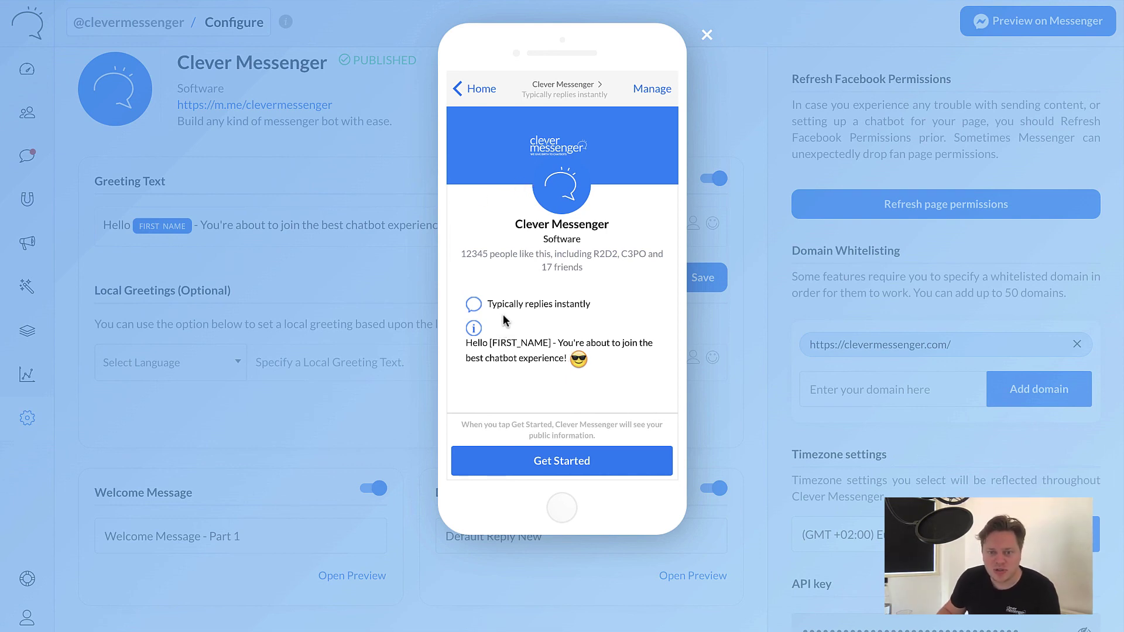
left_click_drag(489, 344, 576, 344)
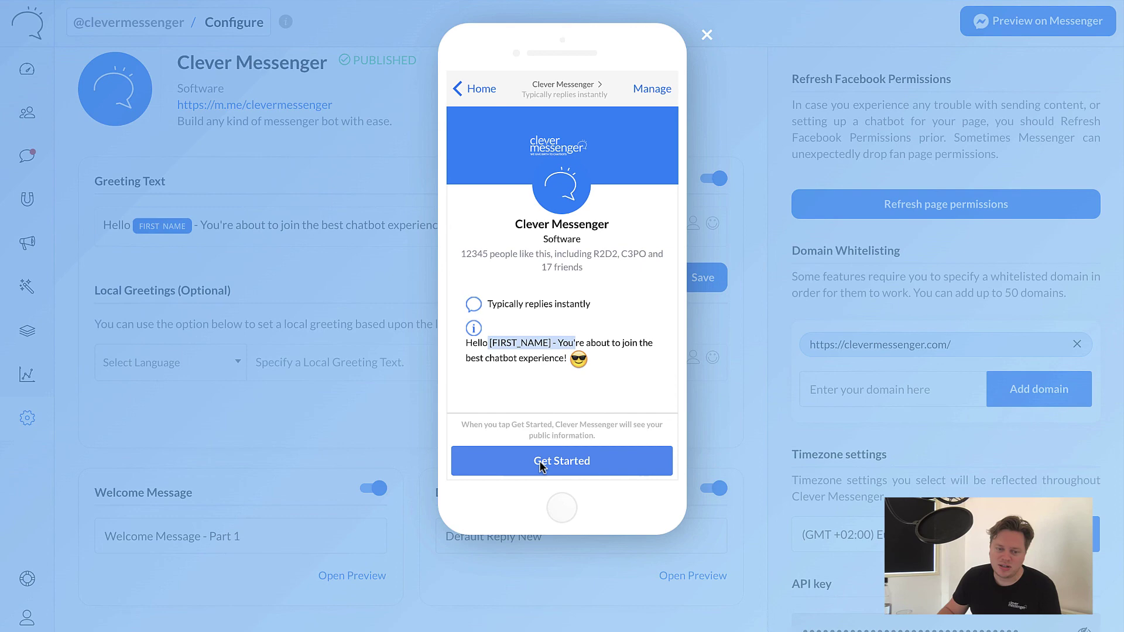
left_click(360, 402)
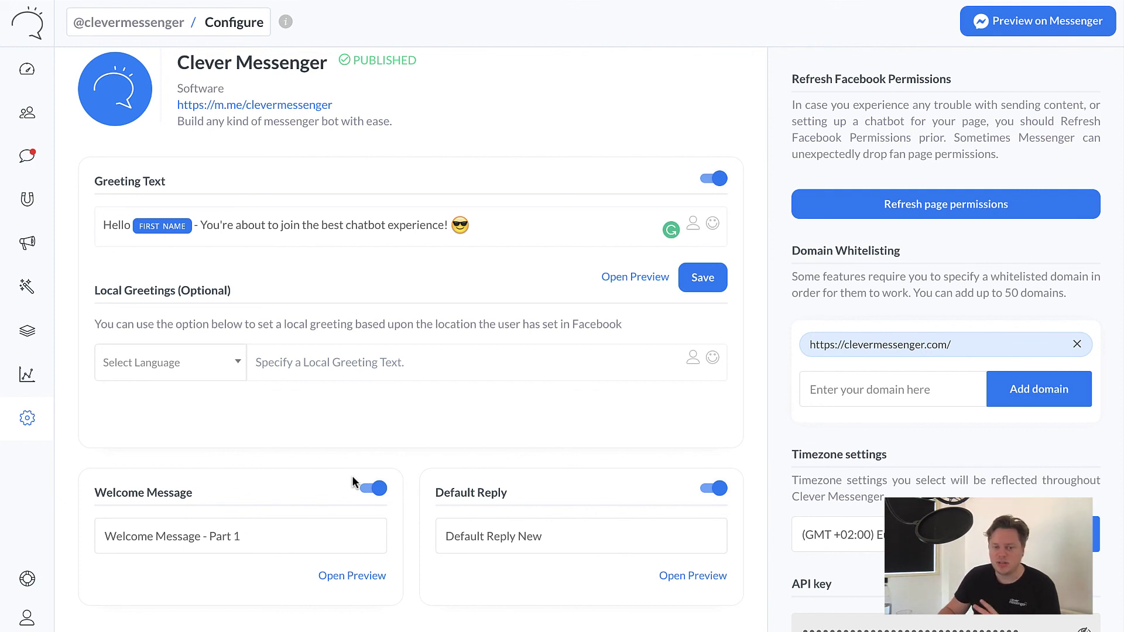
- Preview the Welcome Message and close the preview
left_click(361, 577)
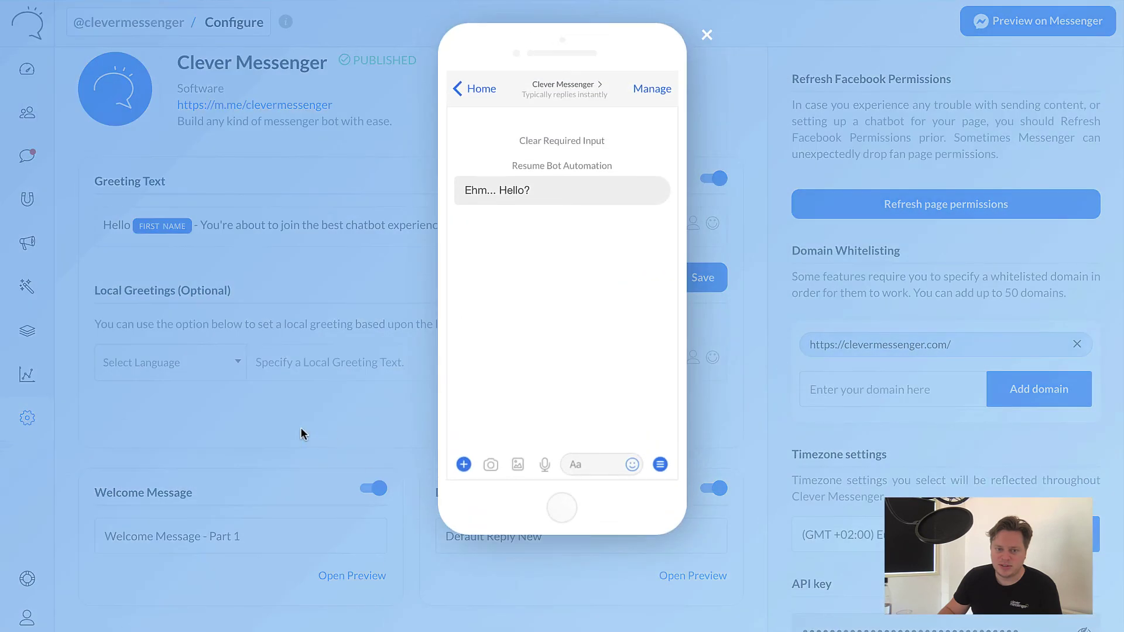
left_click(266, 408)
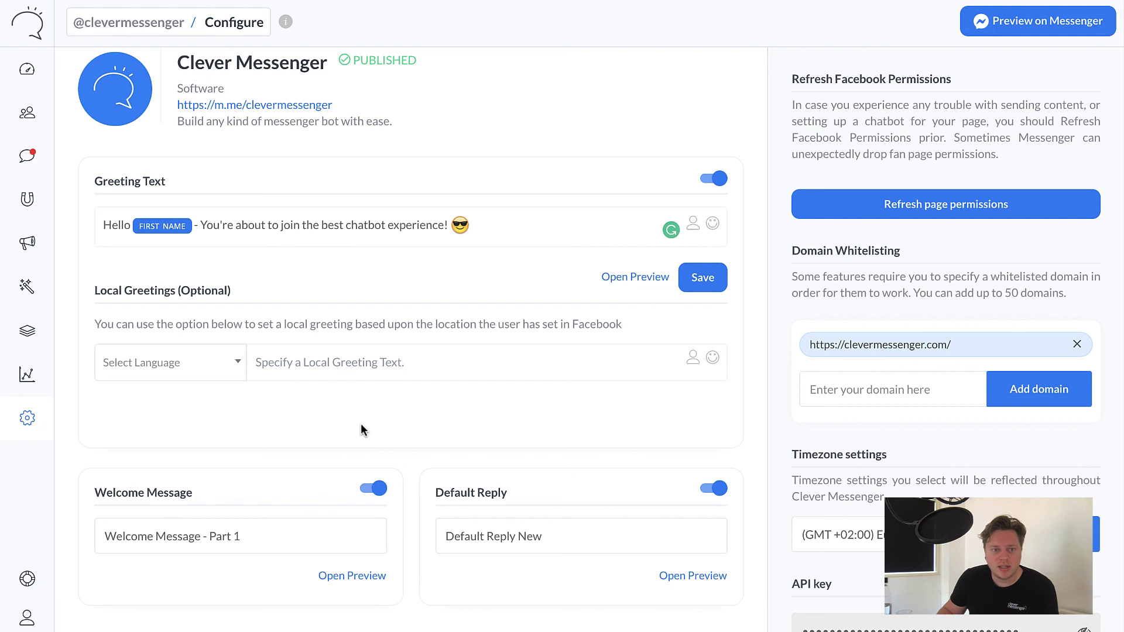
- Find and choose Nederlands as the language for a local greeting
scroll(360, 424, "up", 1)
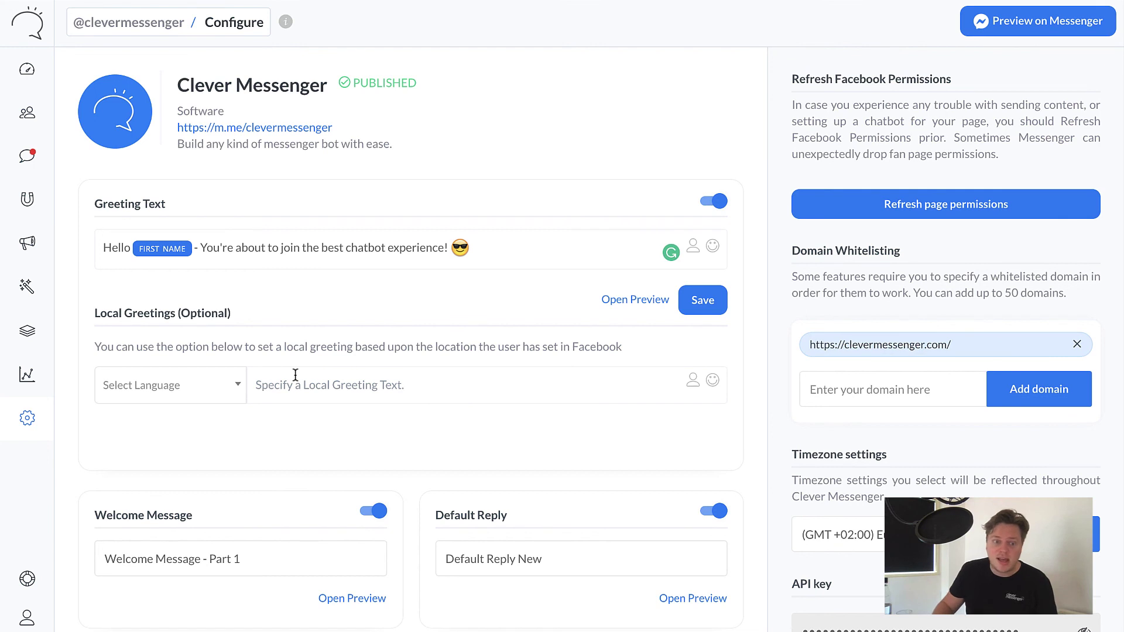
scroll(296, 375, "down", 1)
left_click(234, 378)
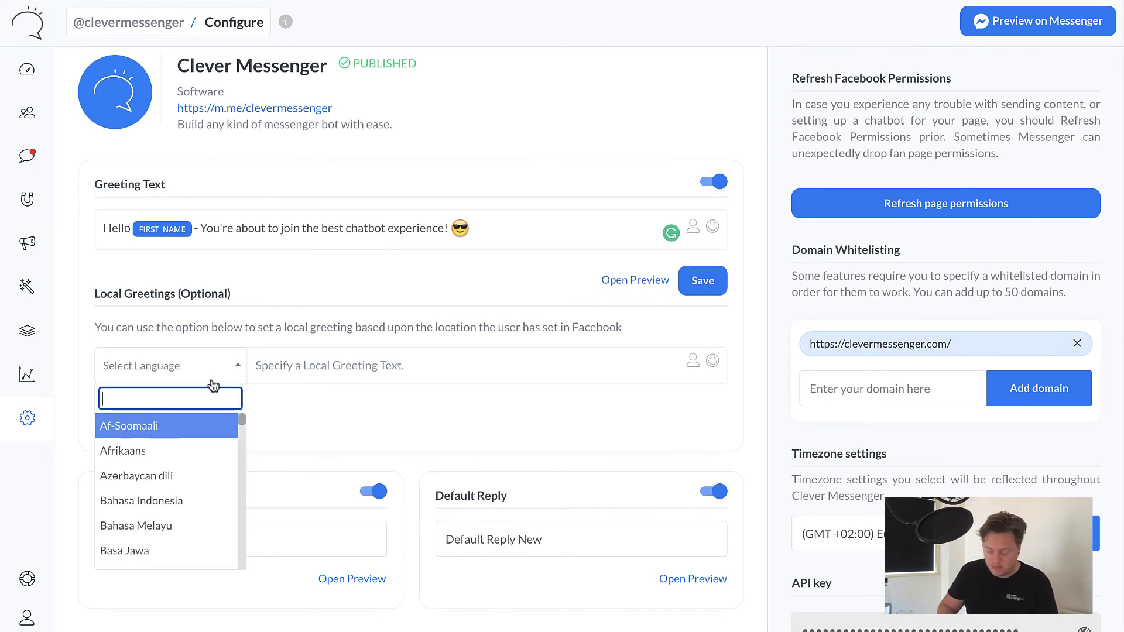
type("neder")
left_click(174, 423)
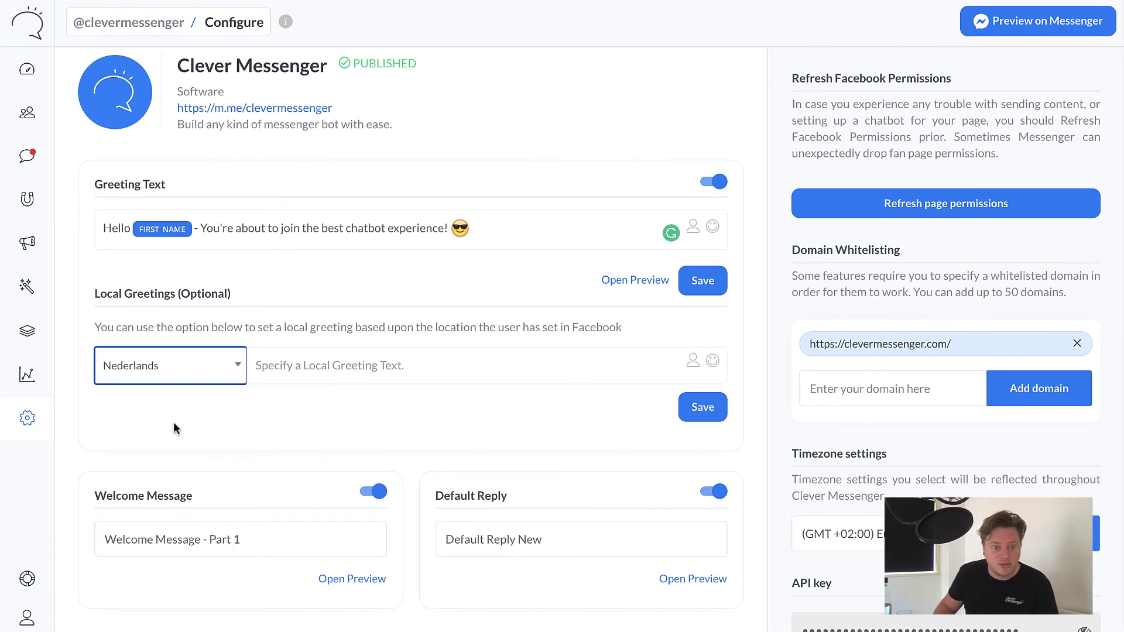
- Examine the Nederlands local greeting field alongside the default greeting text without entering anything
left_click(293, 364)
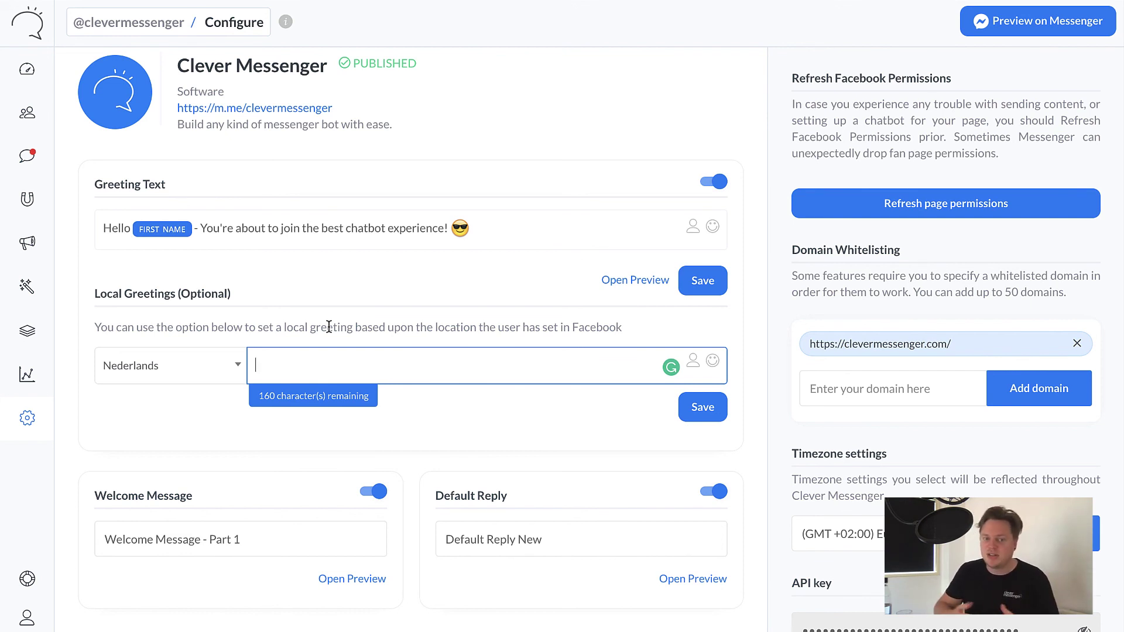
left_click(273, 229)
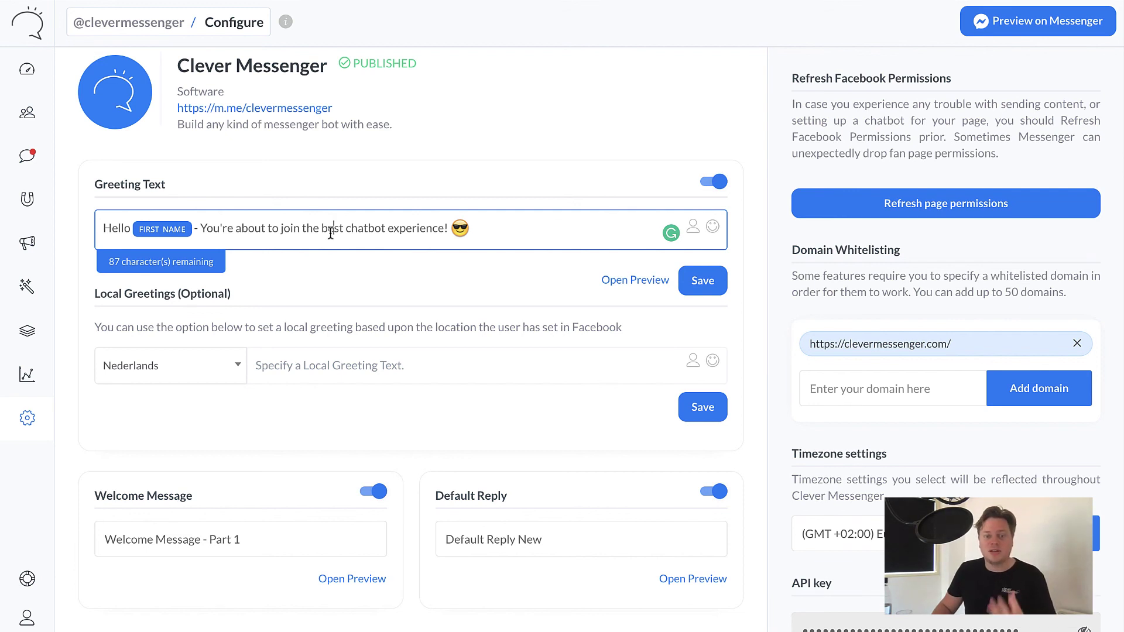
scroll(334, 233, "down", 1)
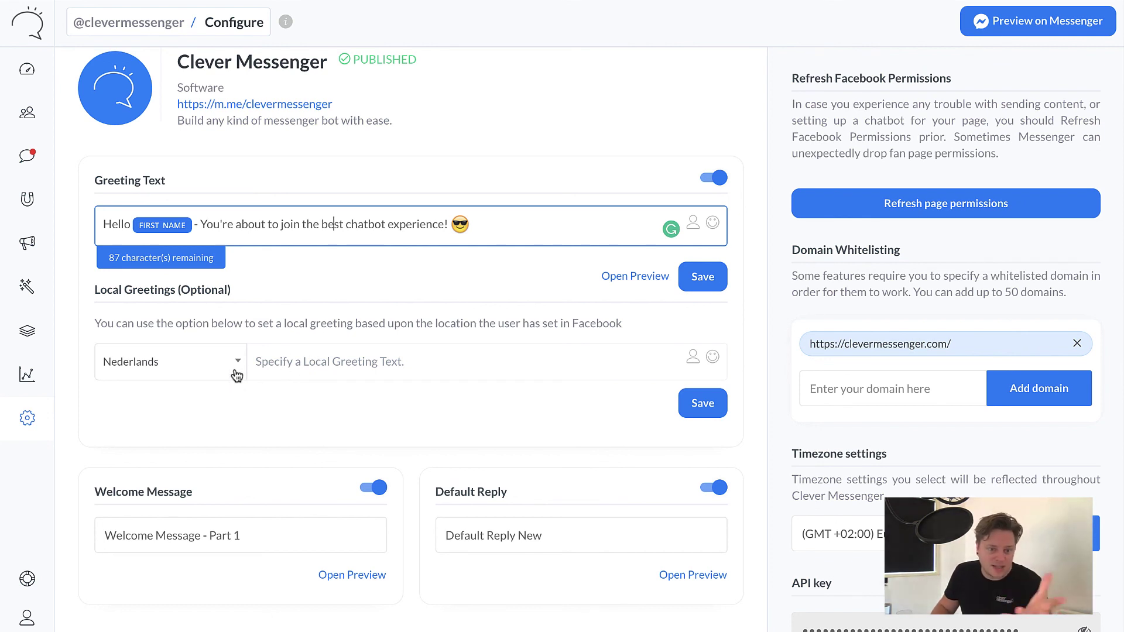
left_click(684, 362)
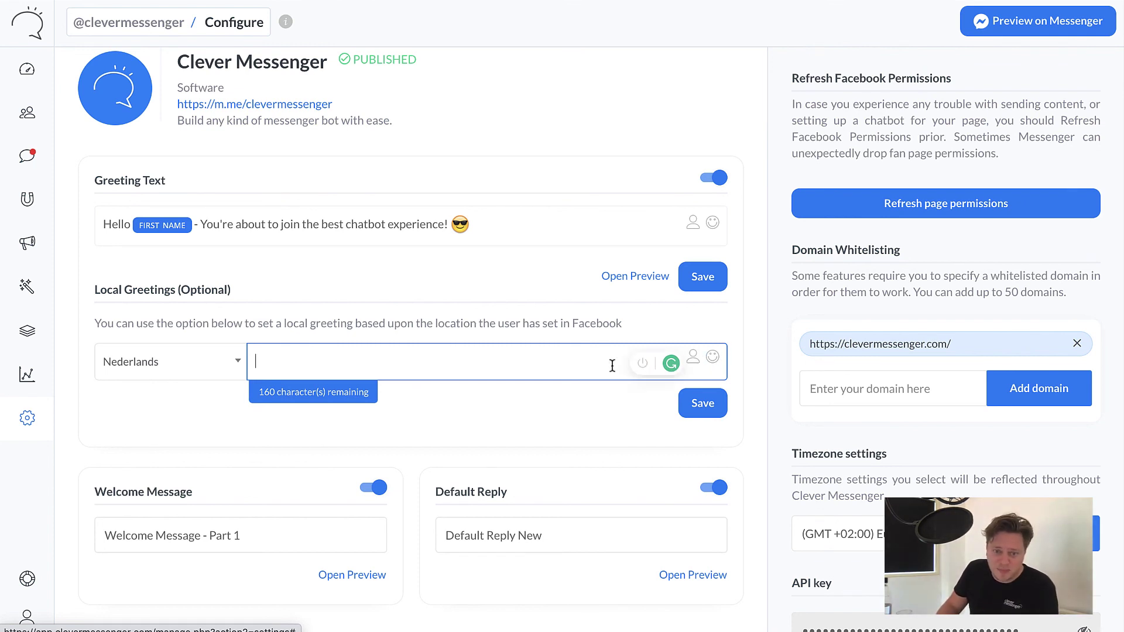
left_click(551, 318)
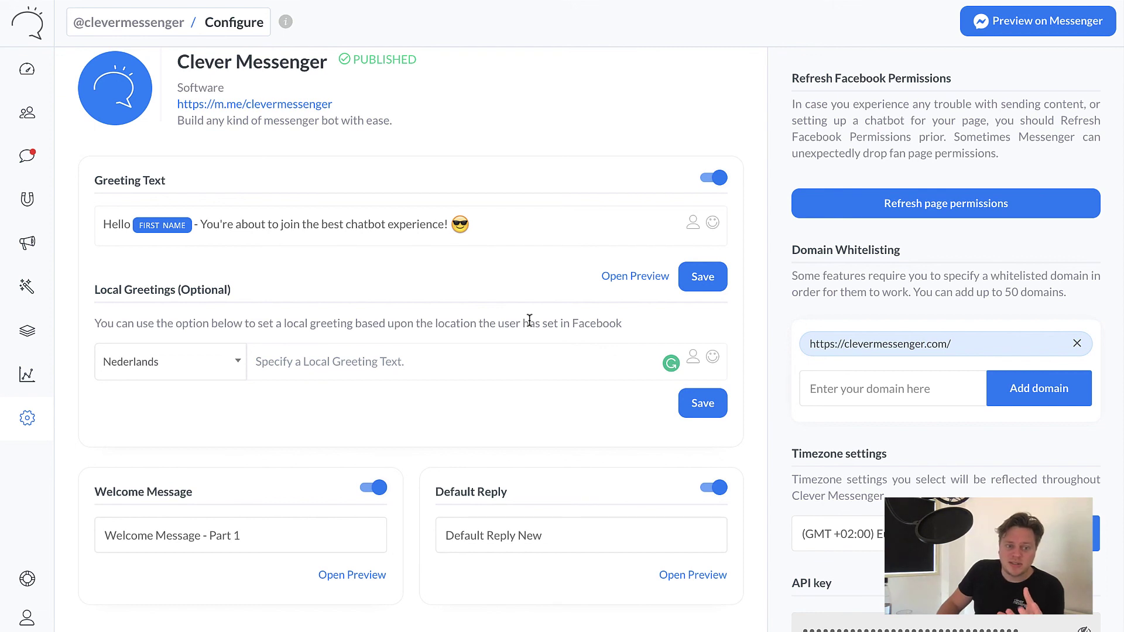
scroll(213, 322, "up", 1)
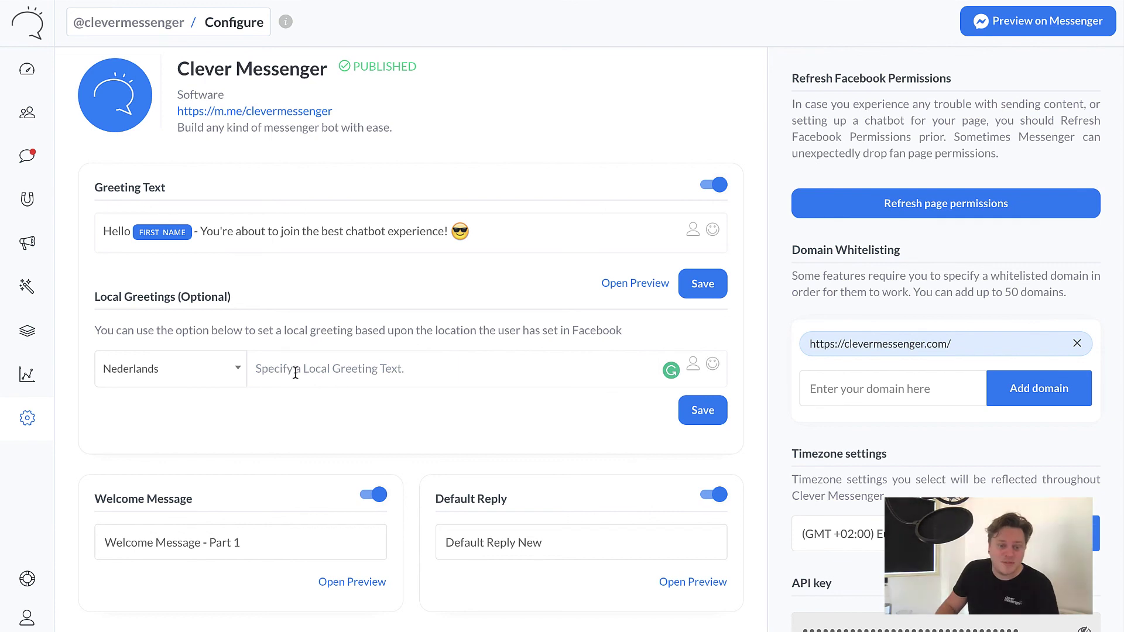
- Browse the full list of languages offered for local greetings and close it without changing the selection
left_click(188, 375)
scroll(183, 462, "down", 10)
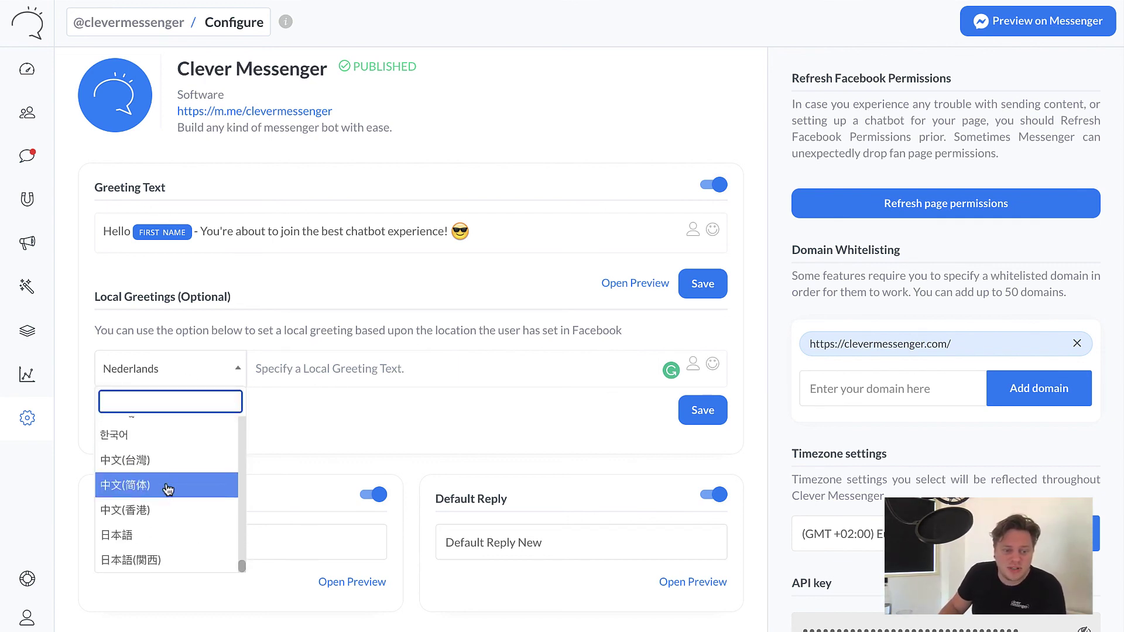
scroll(169, 521, "up", 2)
scroll(171, 519, "down", 2)
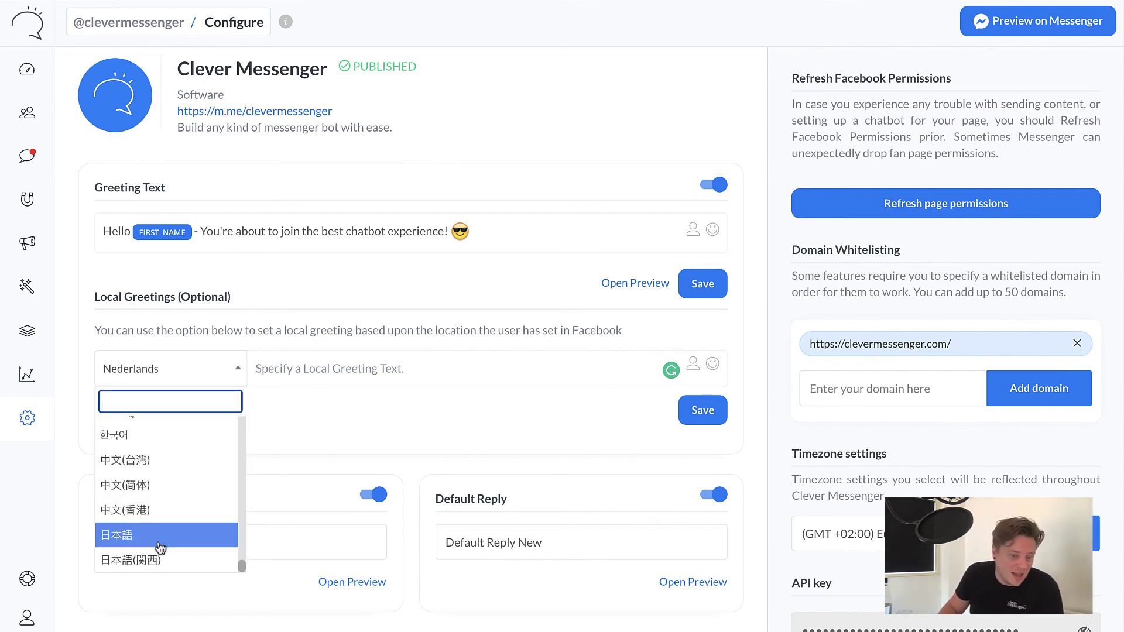
scroll(143, 507, "up", 3)
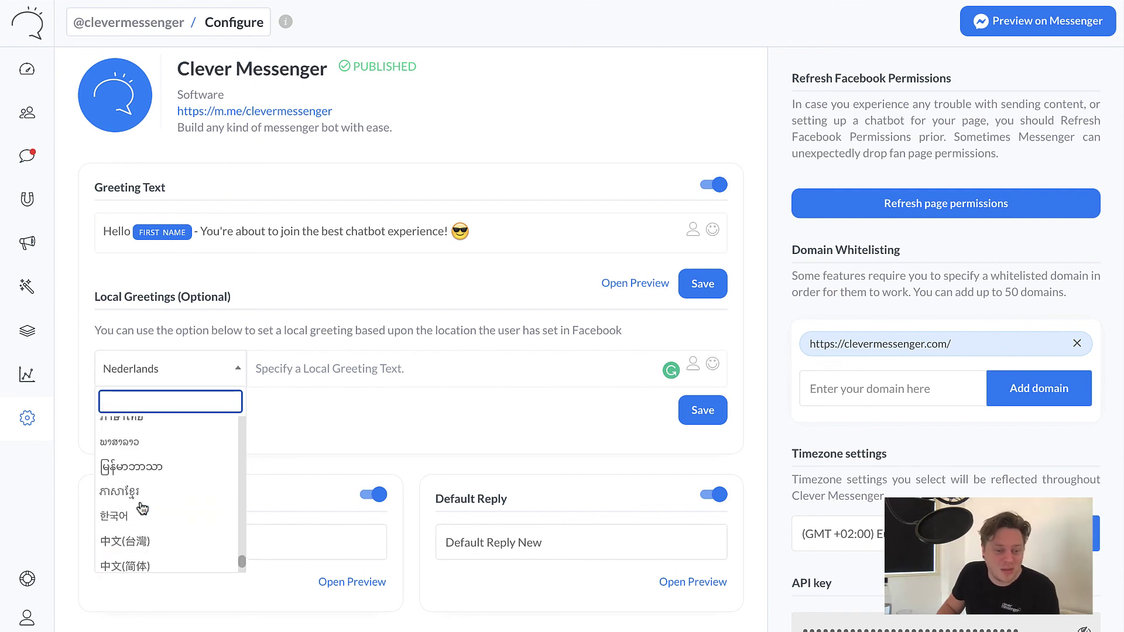
scroll(141, 502, "up", 4)
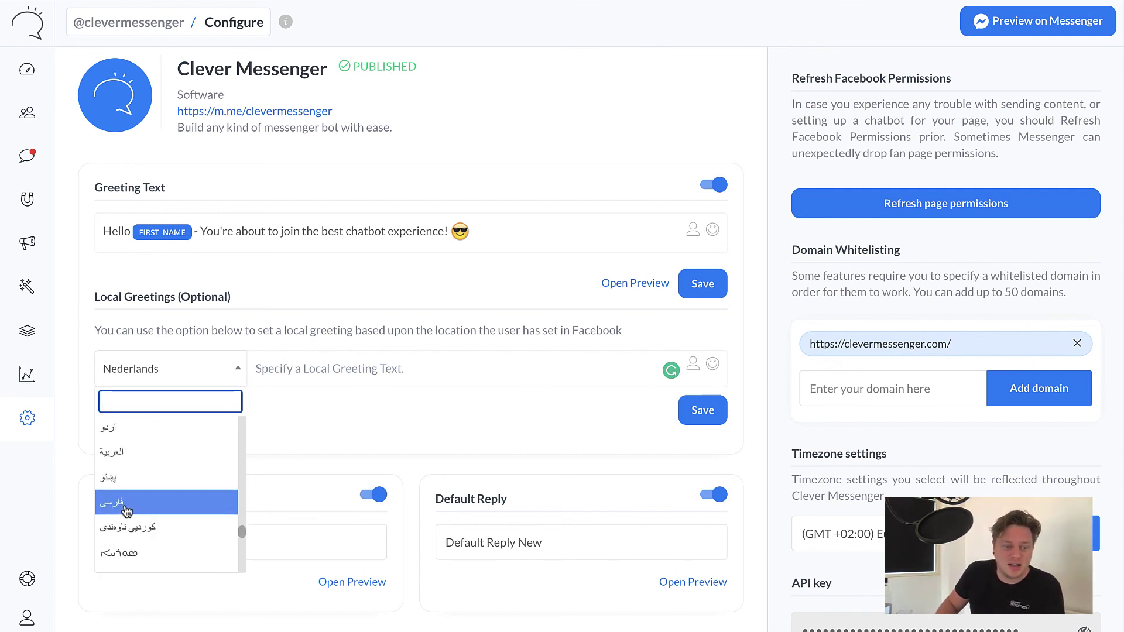
scroll(126, 511, "up", 10)
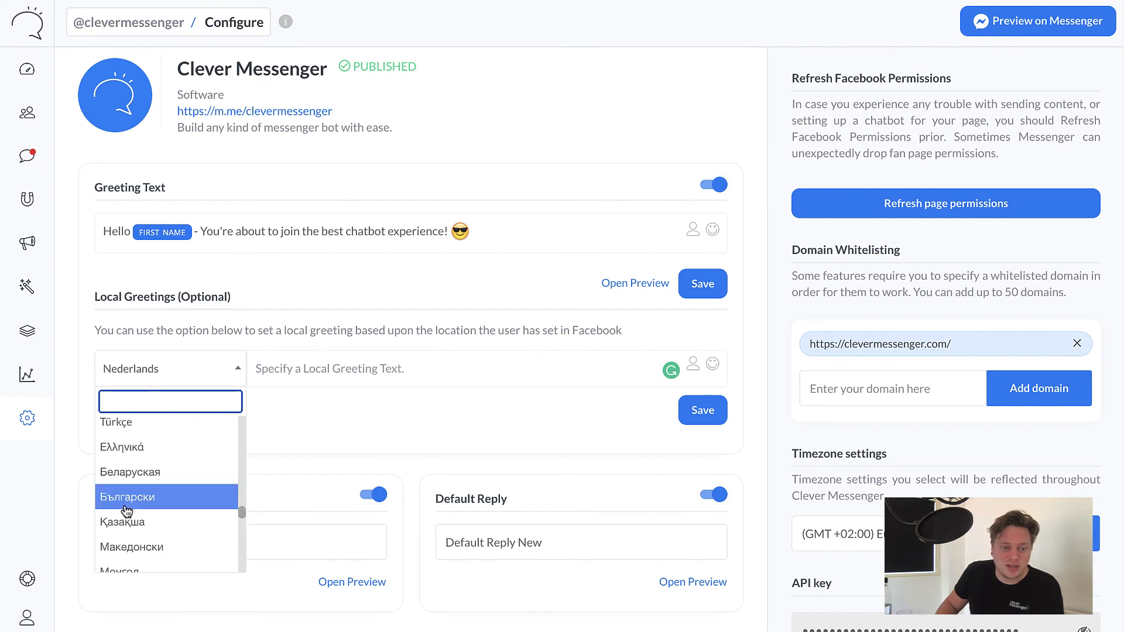
scroll(127, 510, "up", 6)
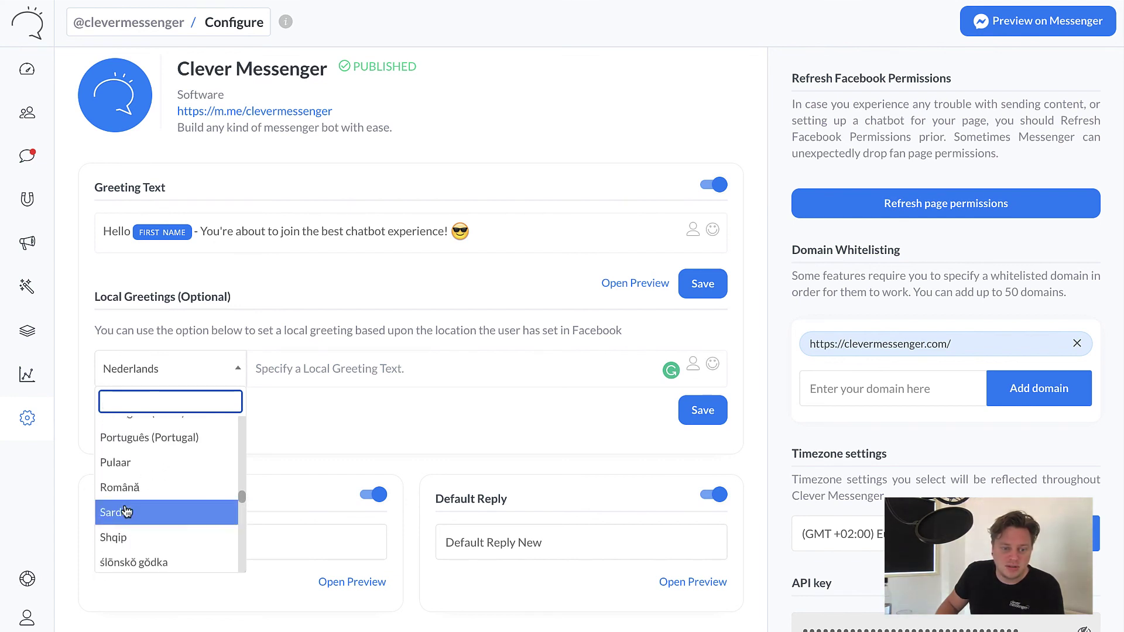
scroll(127, 510, "up", 5)
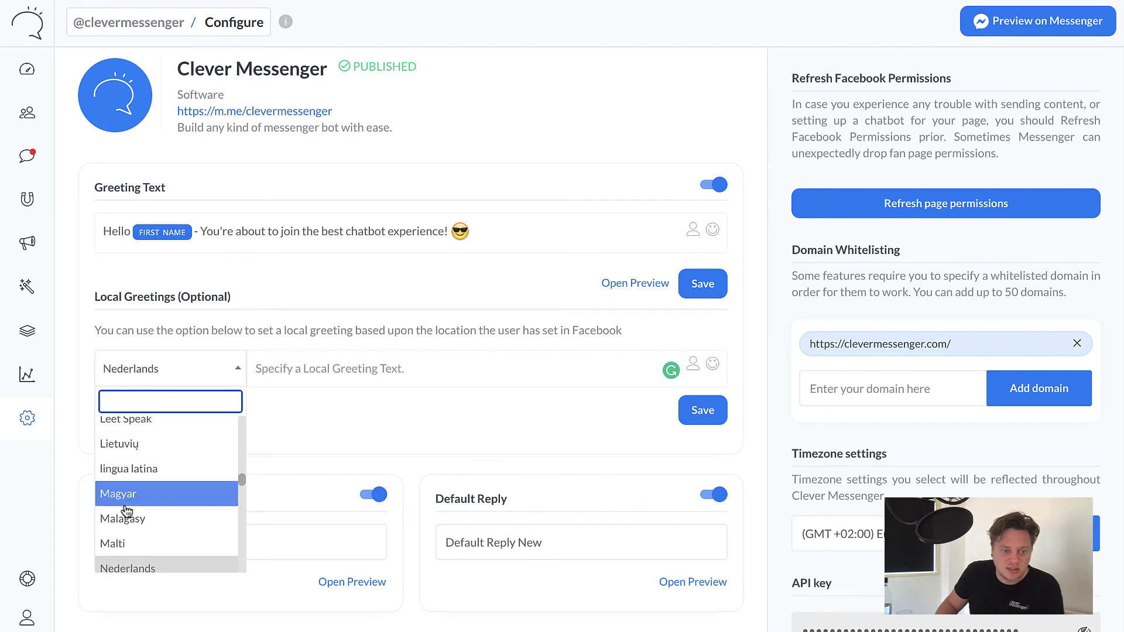
scroll(126, 510, "up", 5)
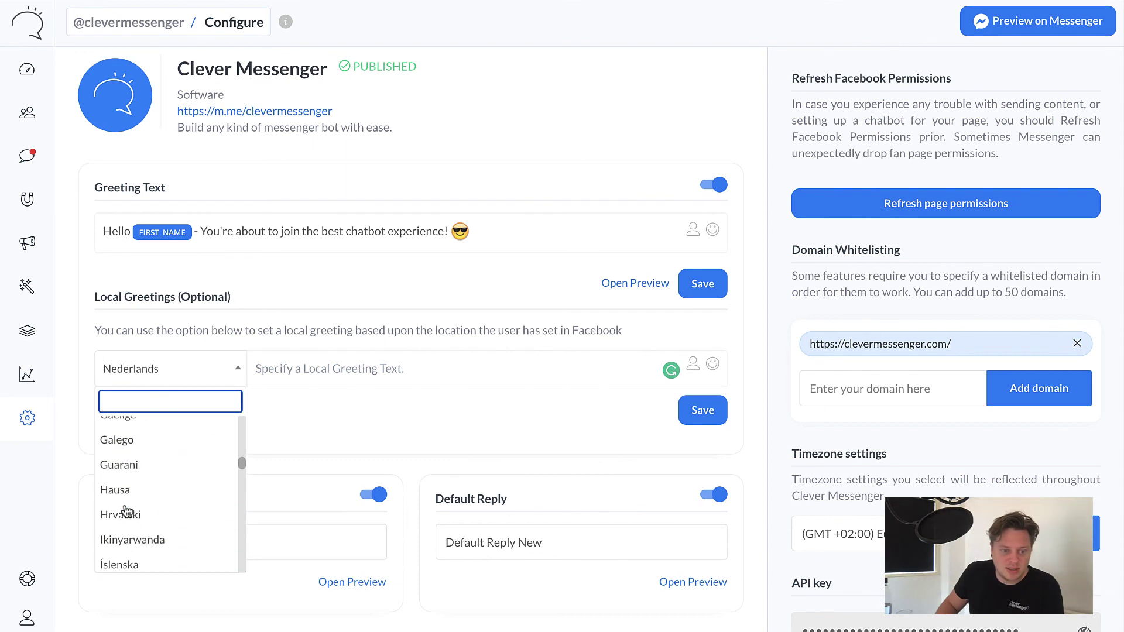
scroll(127, 511, "up", 4)
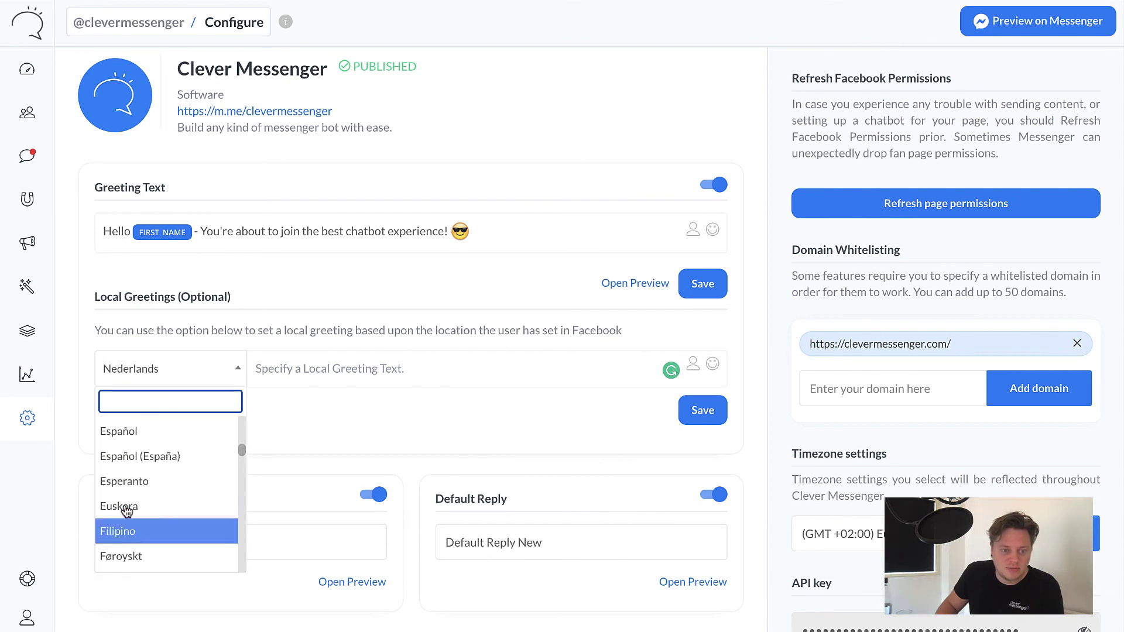
scroll(126, 511, "up", 10)
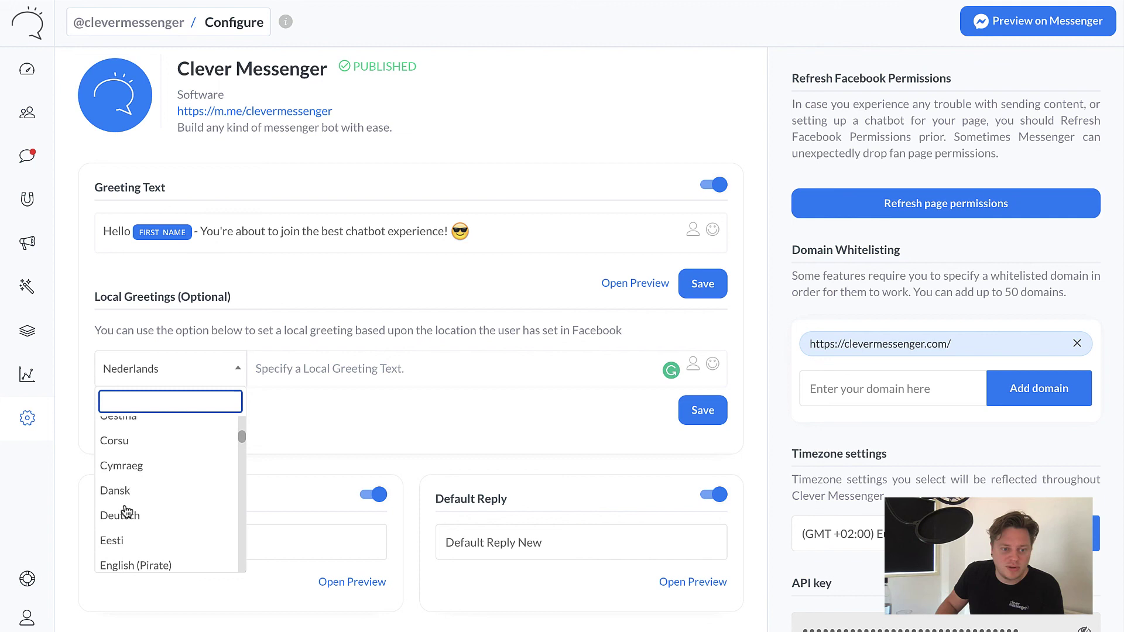
left_click(314, 419)
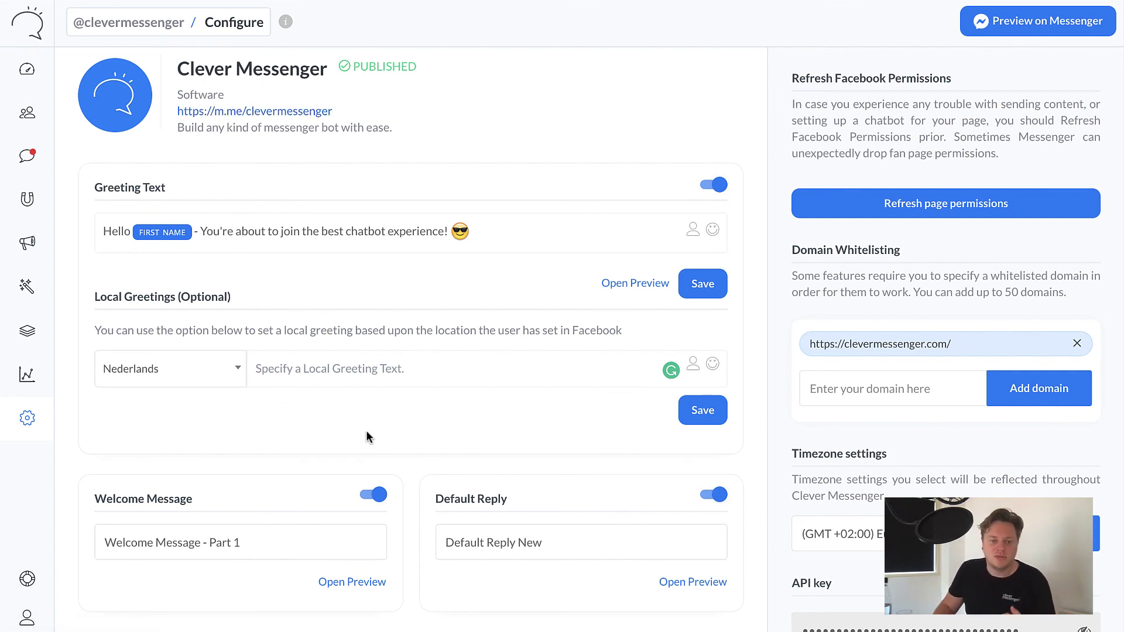
scroll(366, 436, "down", 1)
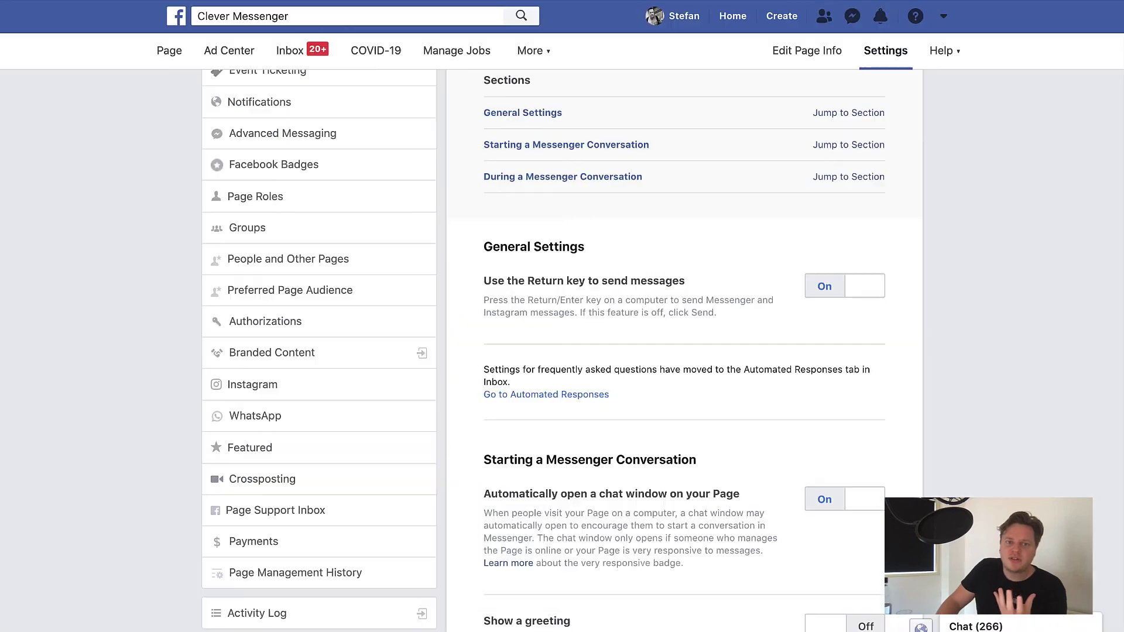
- Review the Facebook page's Messaging Settings again, from the section overview to the greeting setting, and return to Clever Messenger's greeting settings
scroll(808, 335, "up", 5)
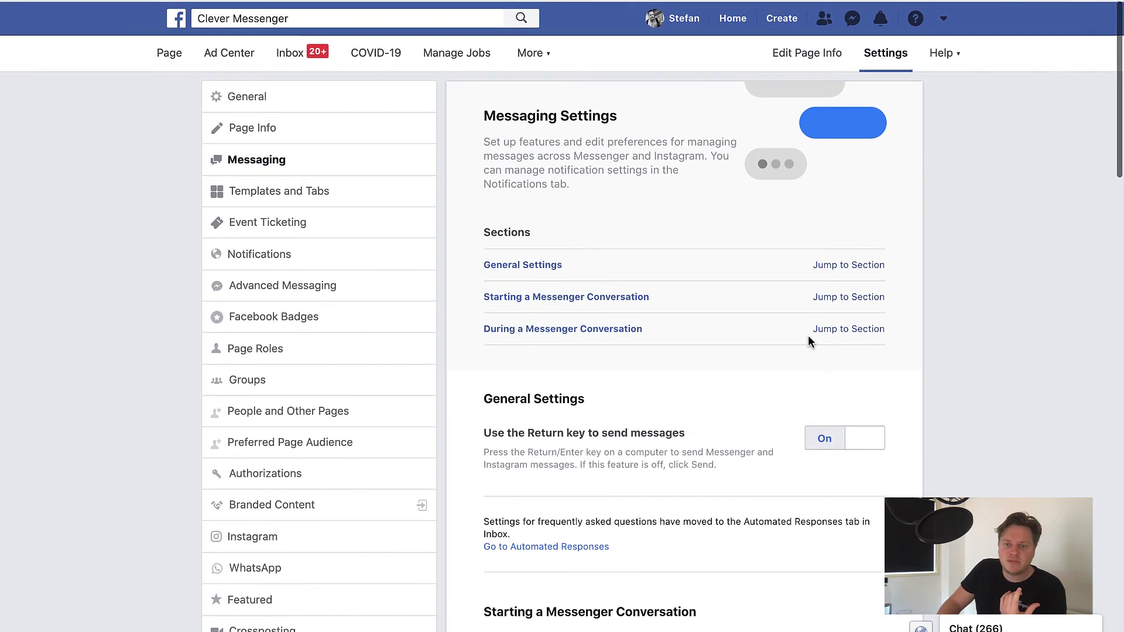
scroll(806, 339, "down", 2)
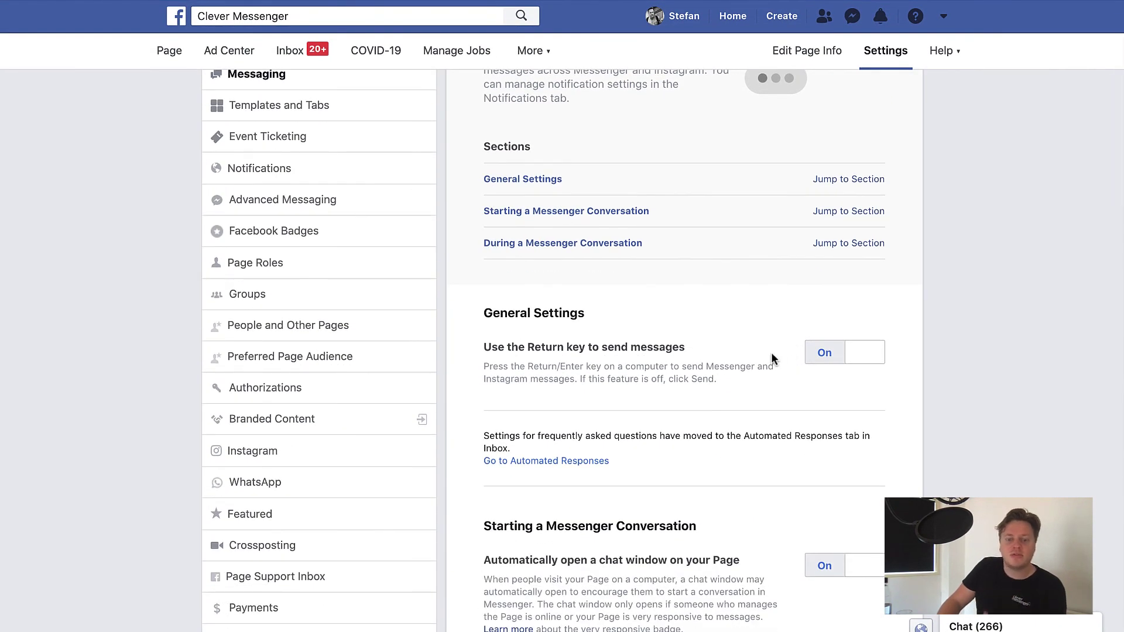
scroll(750, 351, "down", 3)
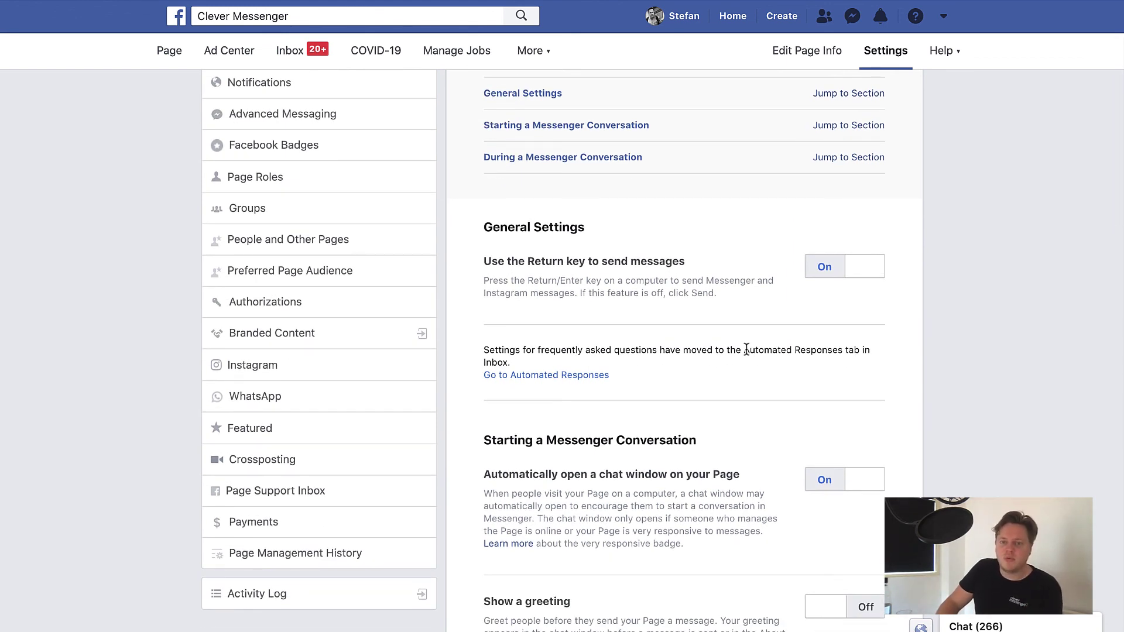
scroll(747, 349, "up", 5)
scroll(737, 349, "up", 1)
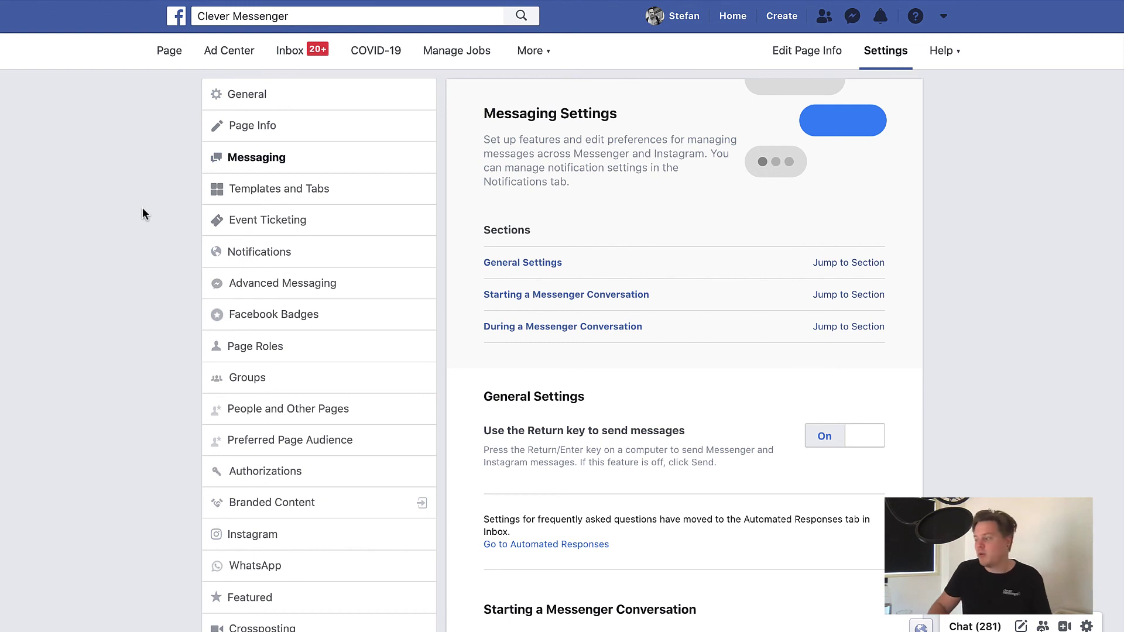
scroll(145, 208, "down", 1)
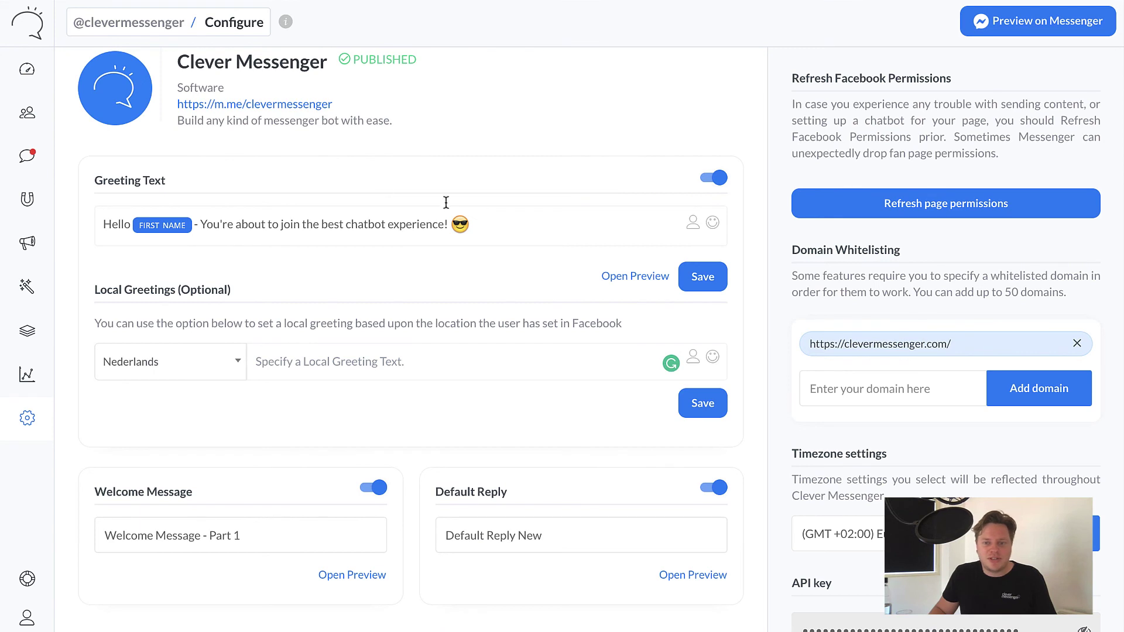
scroll(463, 211, "up", 1)
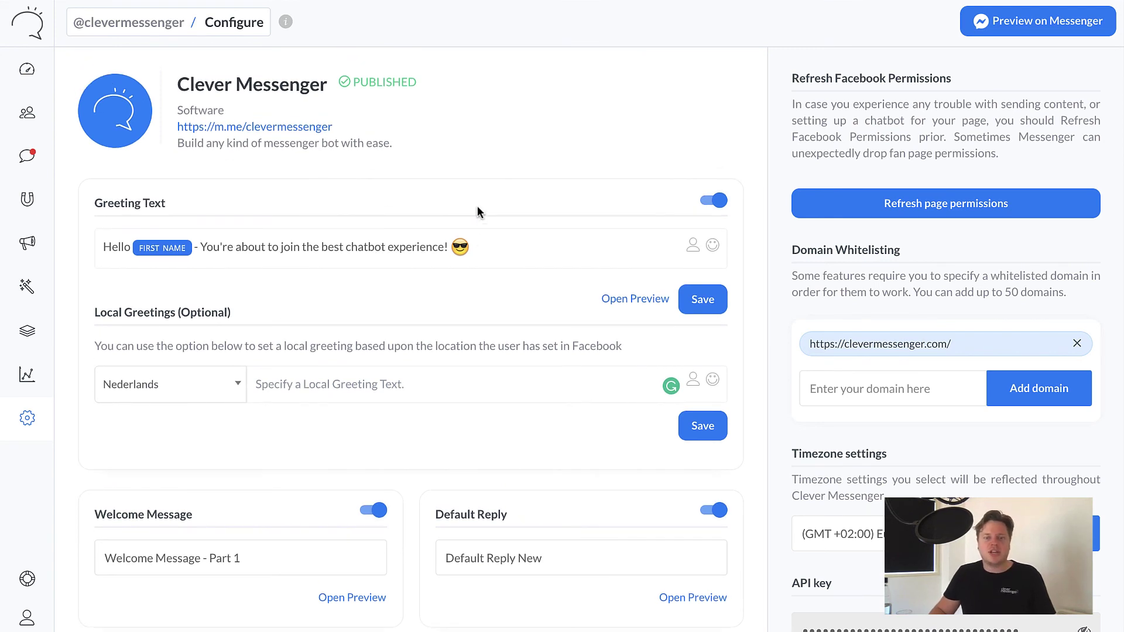